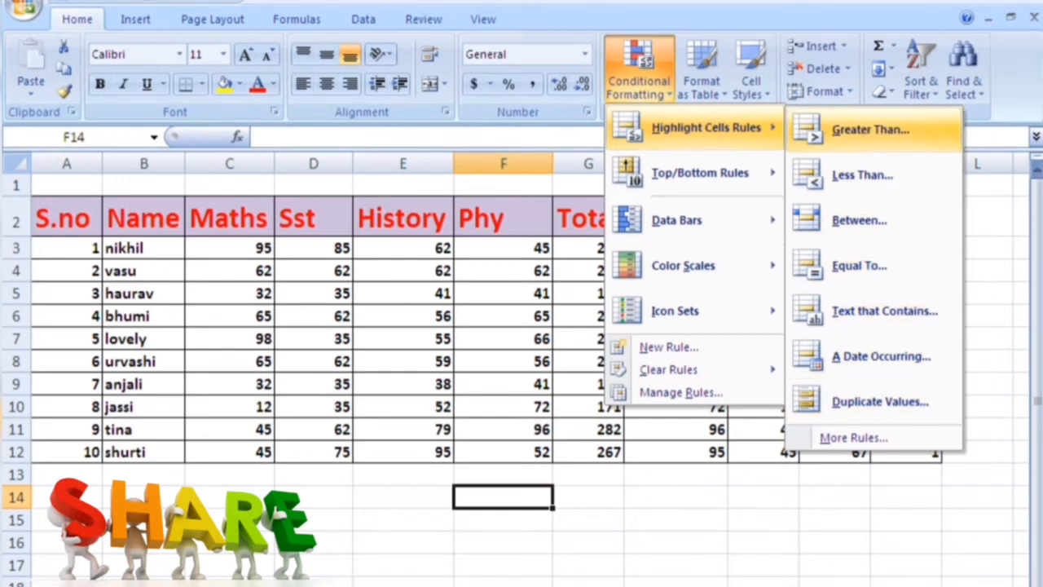
key("Escape")
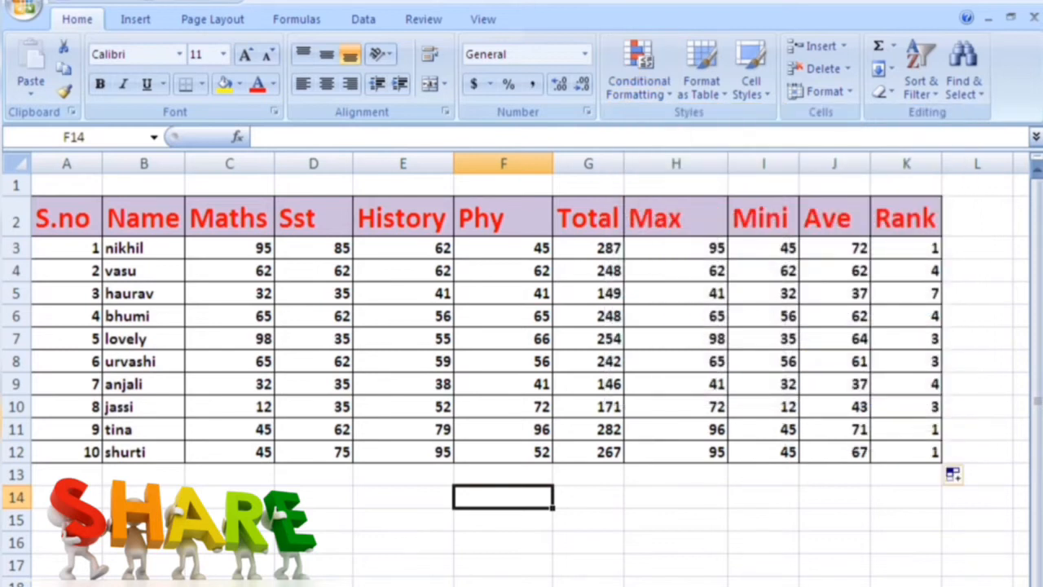
left_click_drag(403, 248, 403, 451)
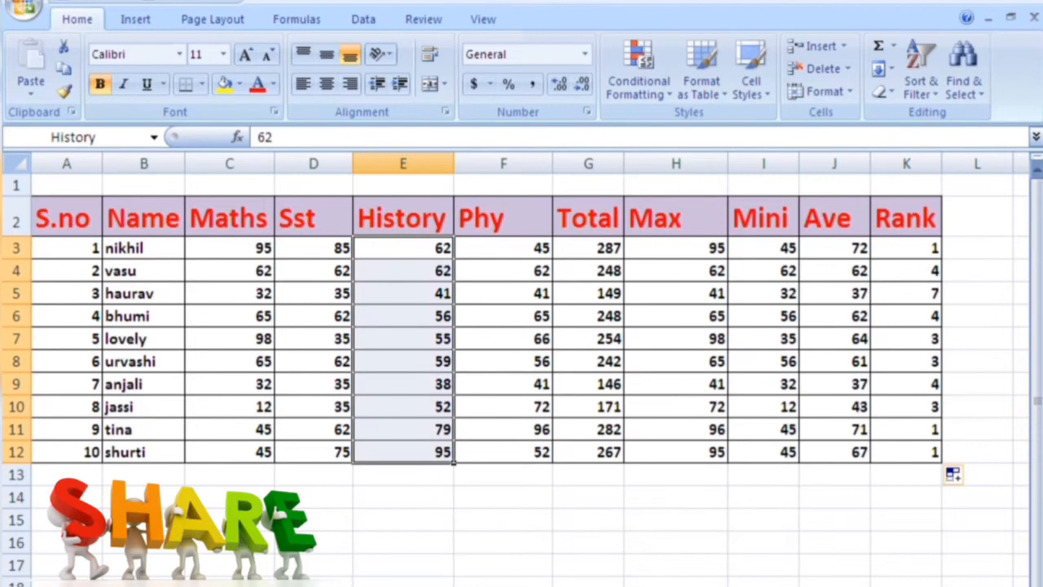
left_click(502, 384)
left_click_drag(403, 248, 402, 452)
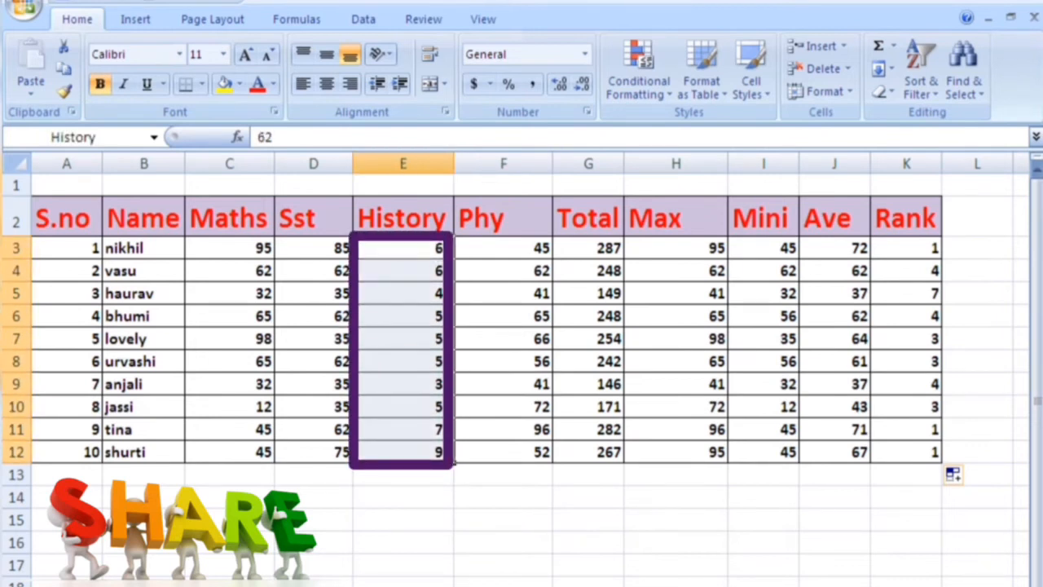
left_click(503, 293)
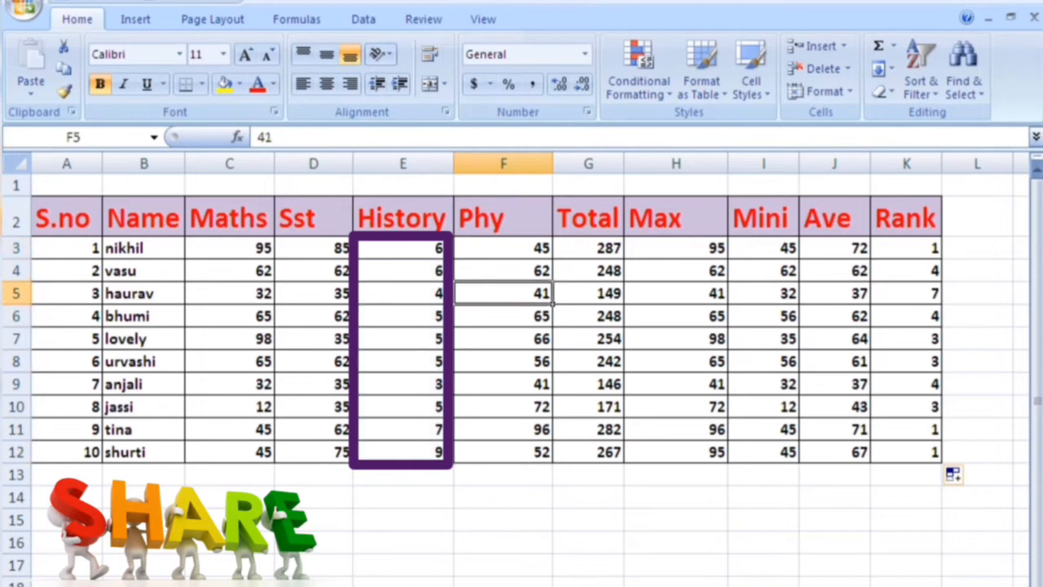
Start a Greater Than highlight rule for the History marks in E3:E12 with 66 as the threshold.
left_click_drag(402, 248, 402, 452)
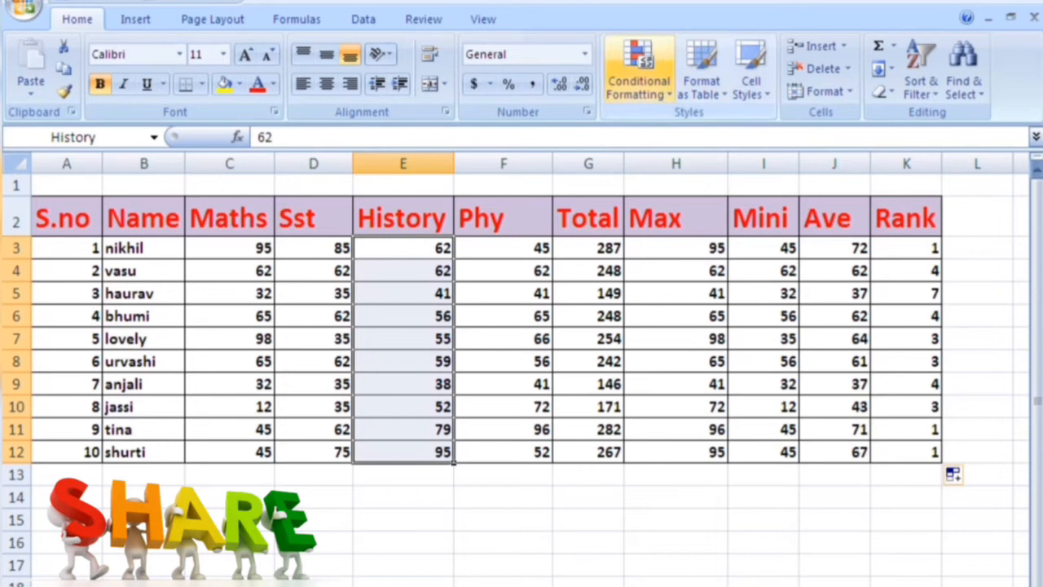
left_click(639, 80)
mouse_move(705, 128)
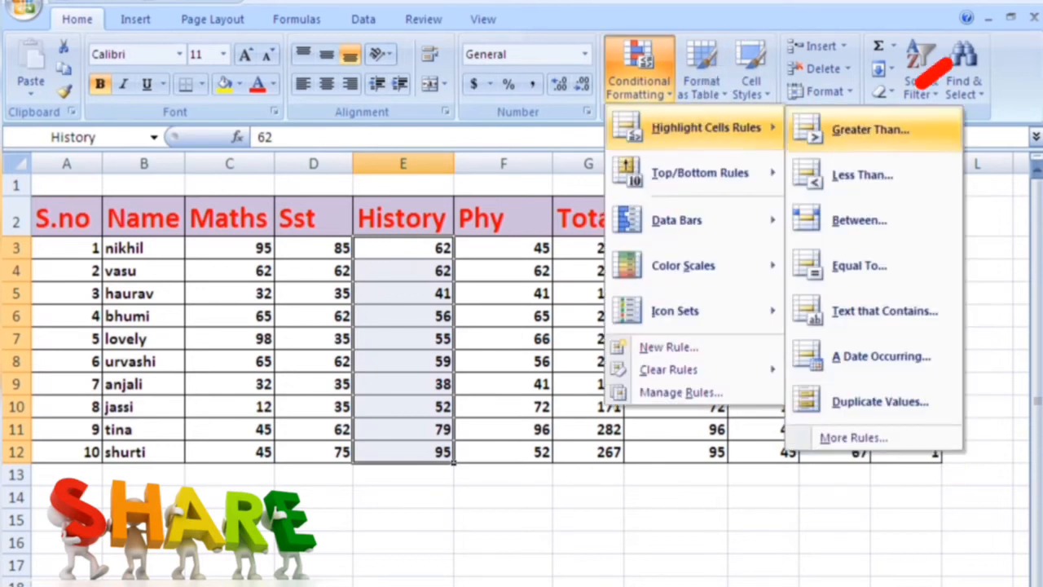
left_click(870, 128)
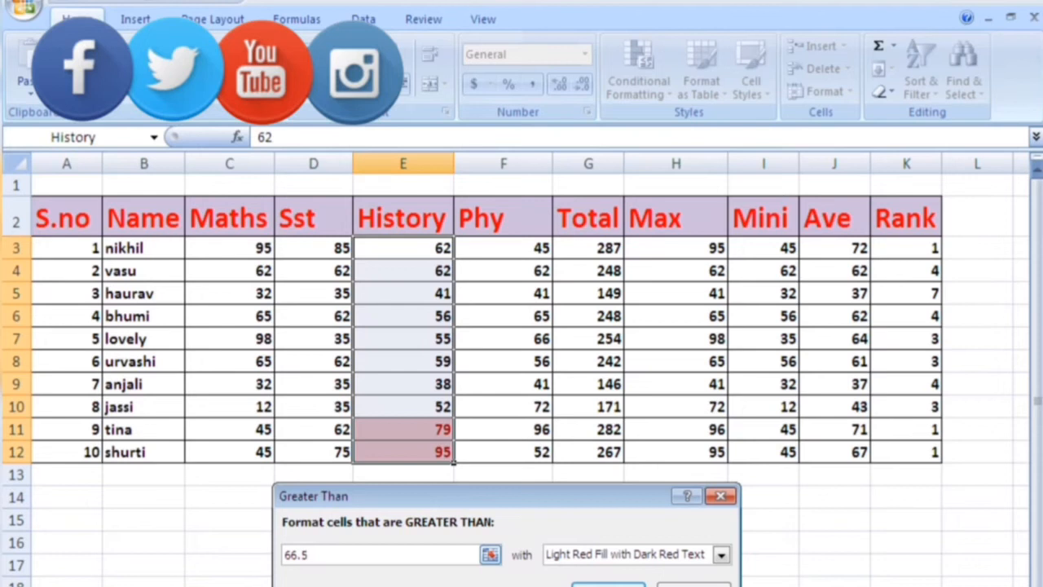
key("BackSpace")
key("BackSpace")
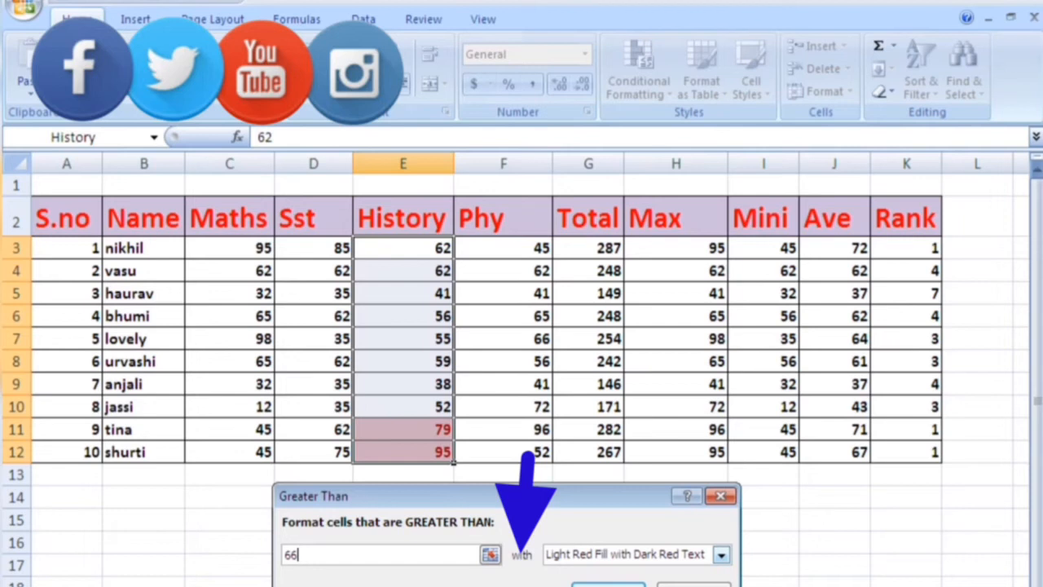
Try Yellow Fill with Dark Yellow Text and Green Fill with Dark Green Text as the Greater Than rule's format.
left_click(721, 555)
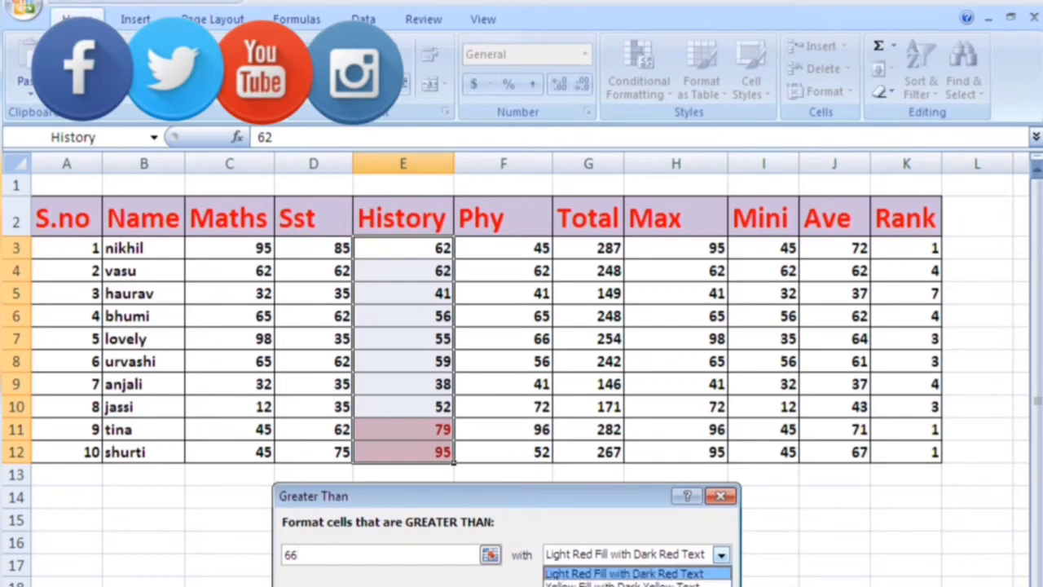
left_click(623, 584)
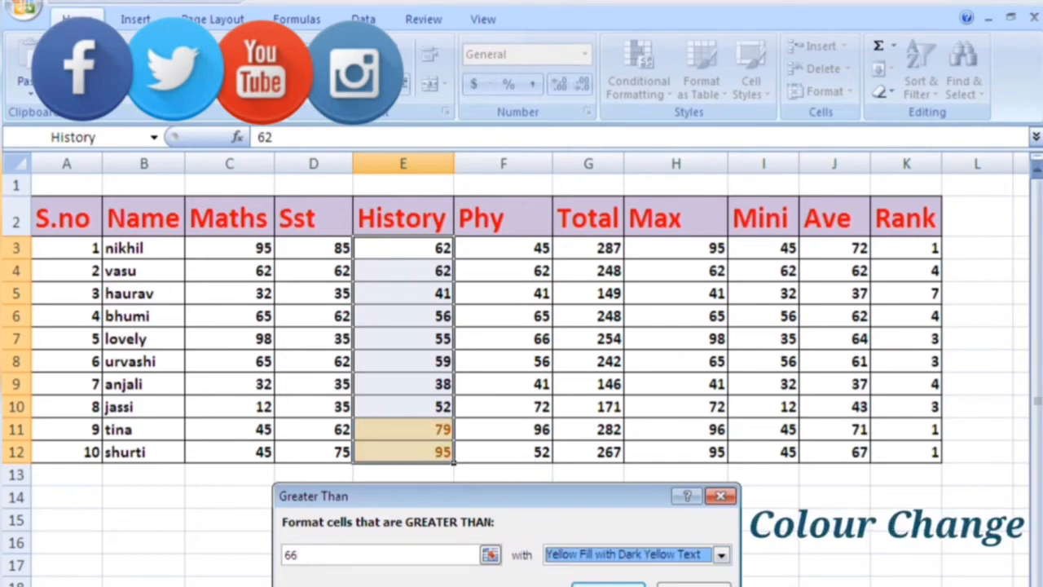
left_click(720, 554)
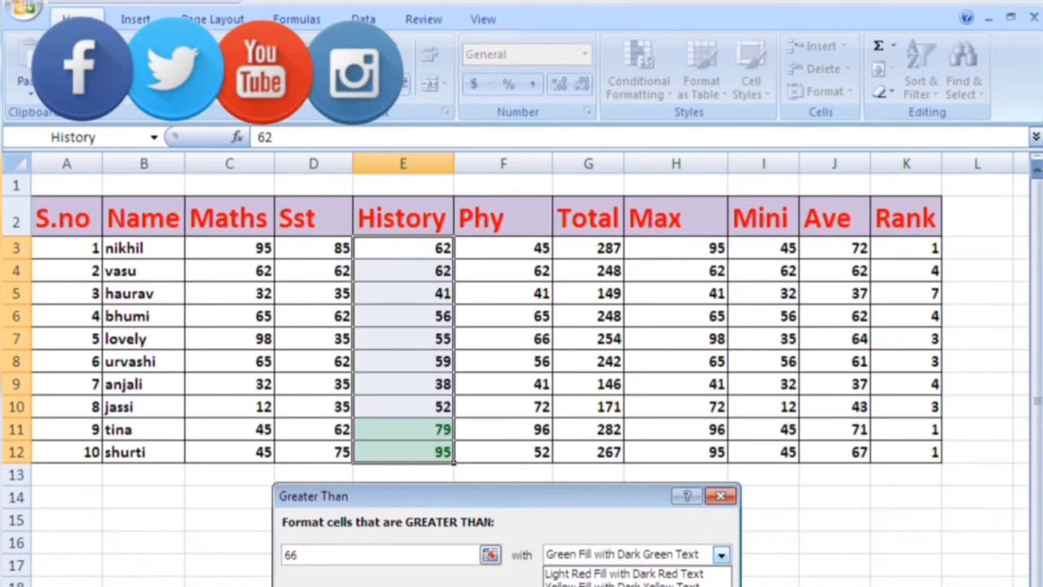
Give the Greater Than rule a custom format with the standard blue font color and apply it.
left_click(611, 585)
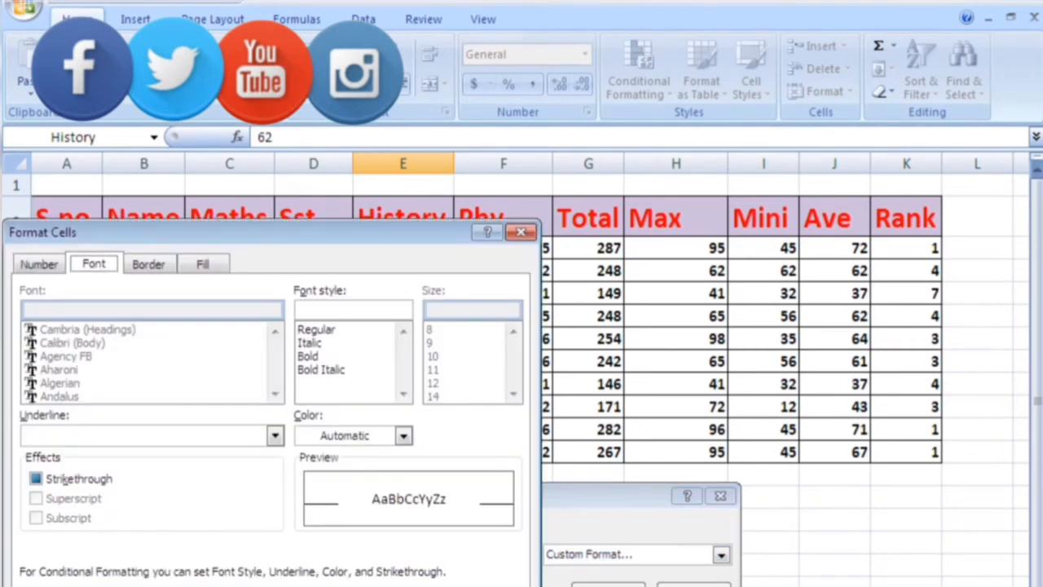
left_click_drag(285, 233, 313, 23)
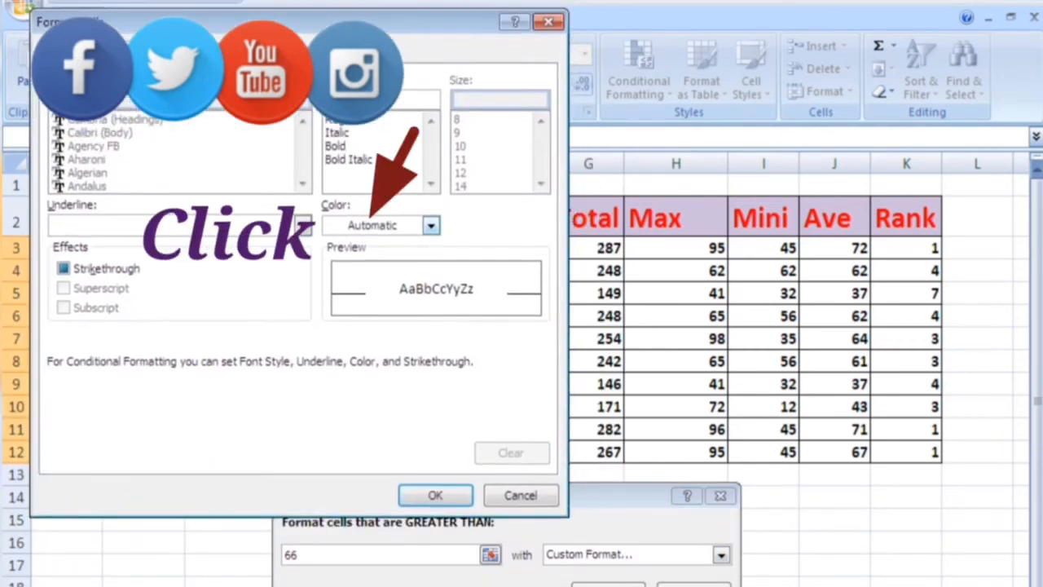
left_click(430, 225)
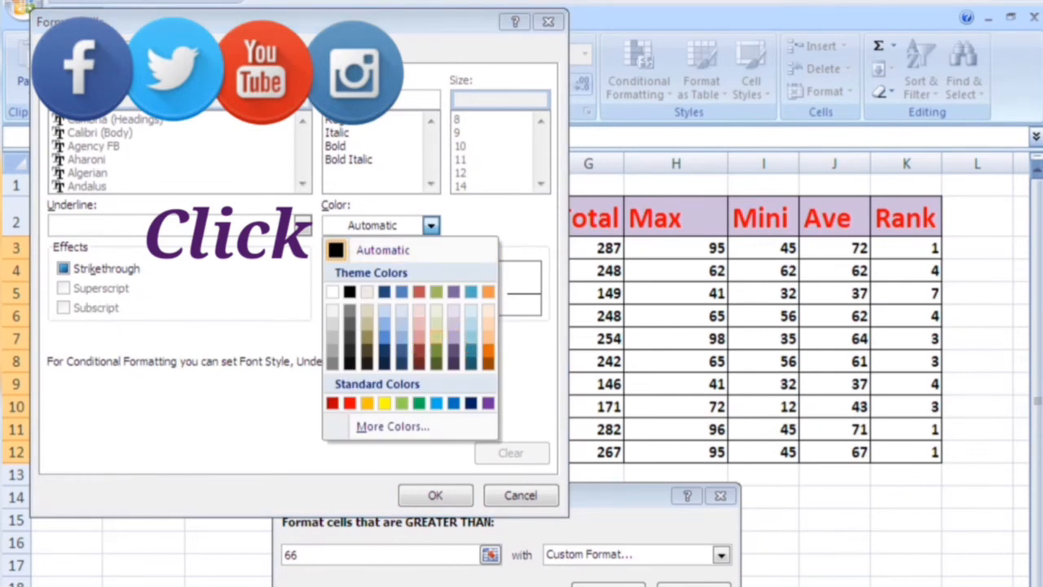
left_click(453, 403)
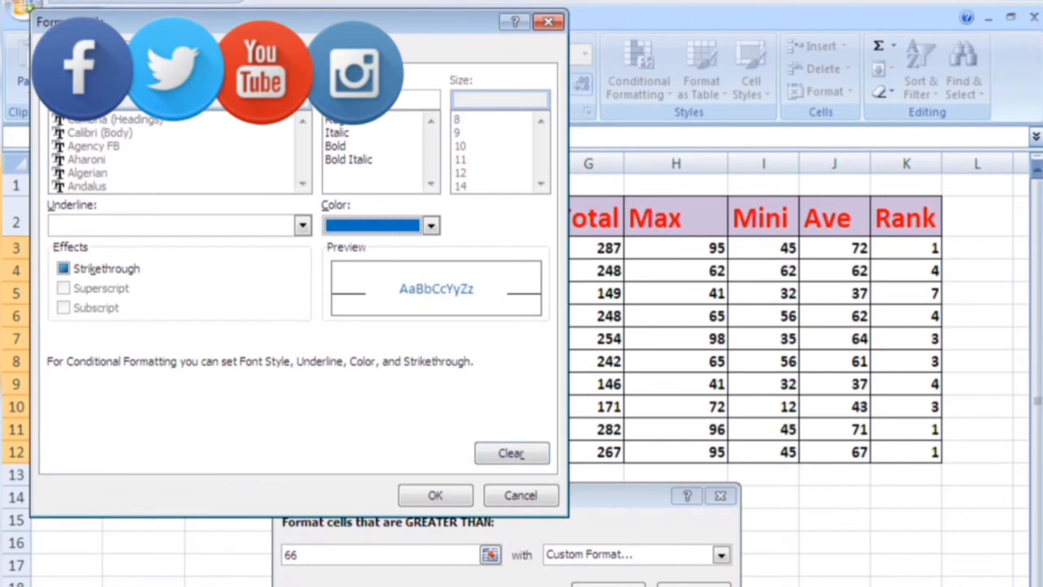
left_click(430, 225)
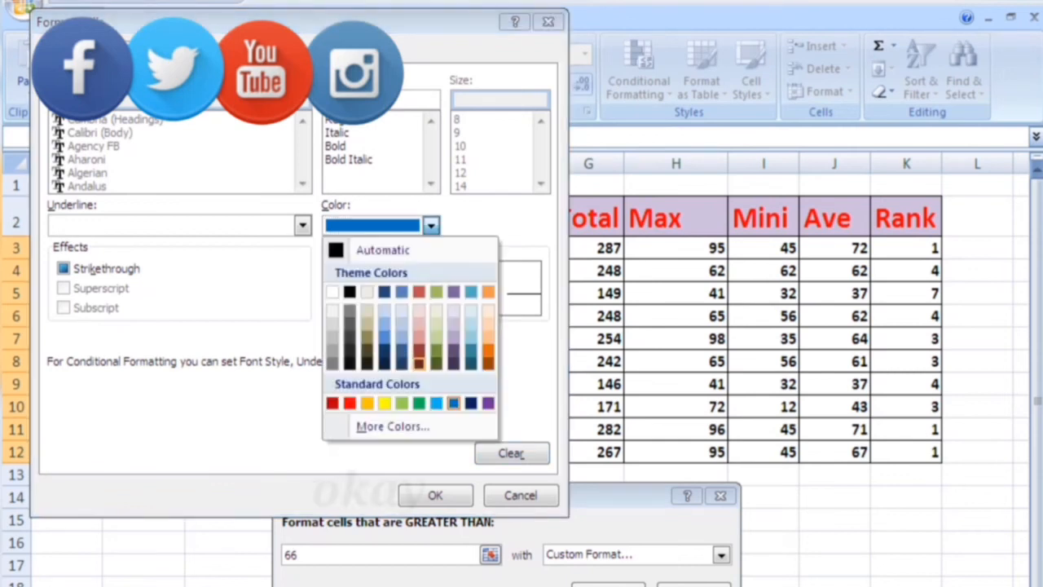
left_click(454, 402)
left_click(453, 495)
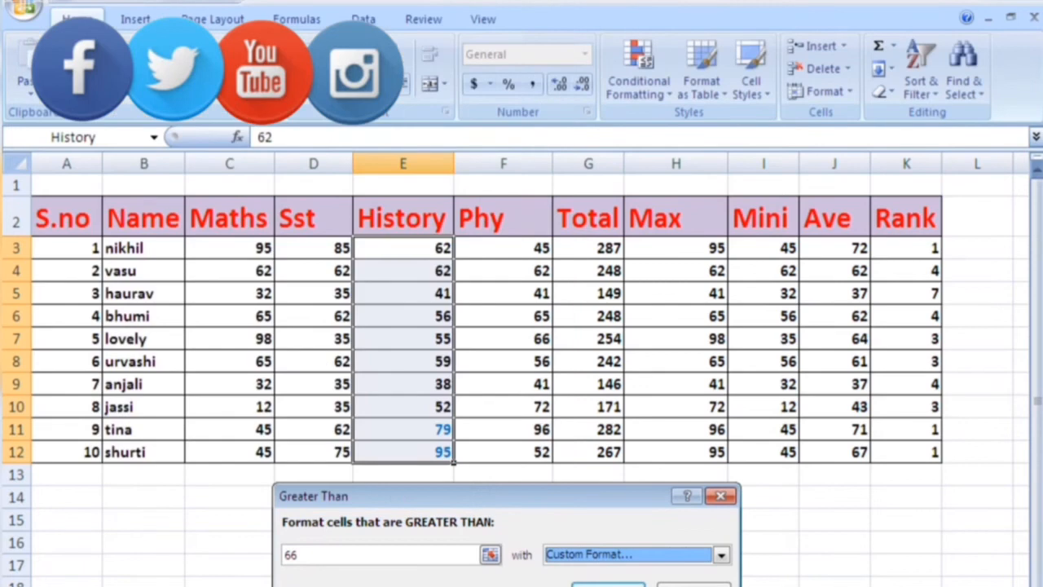
key("Return")
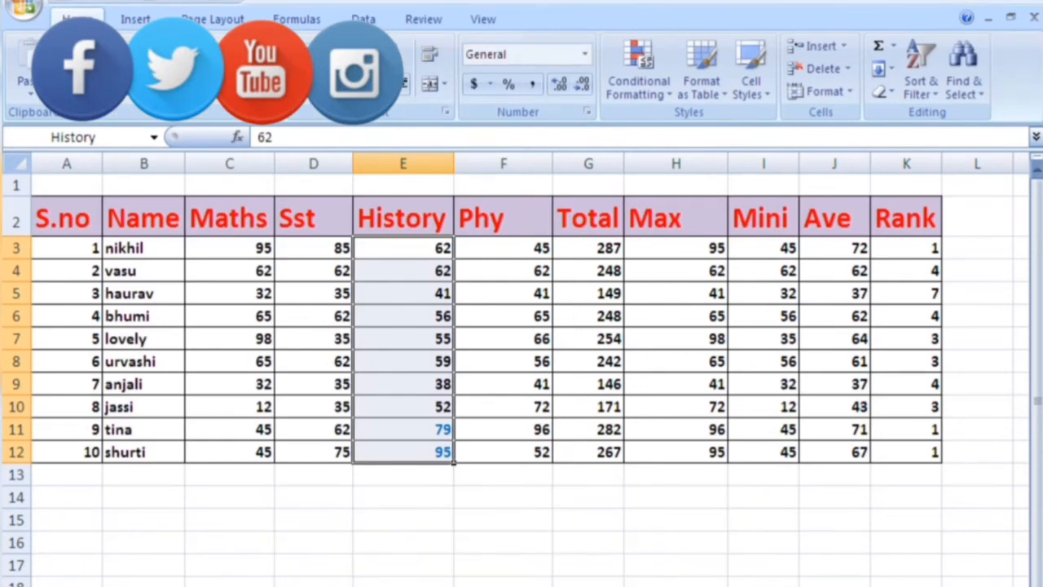
left_click(402, 497)
left_click(403, 429)
left_click_drag(402, 248, 402, 429)
left_click_drag(403, 247, 403, 452)
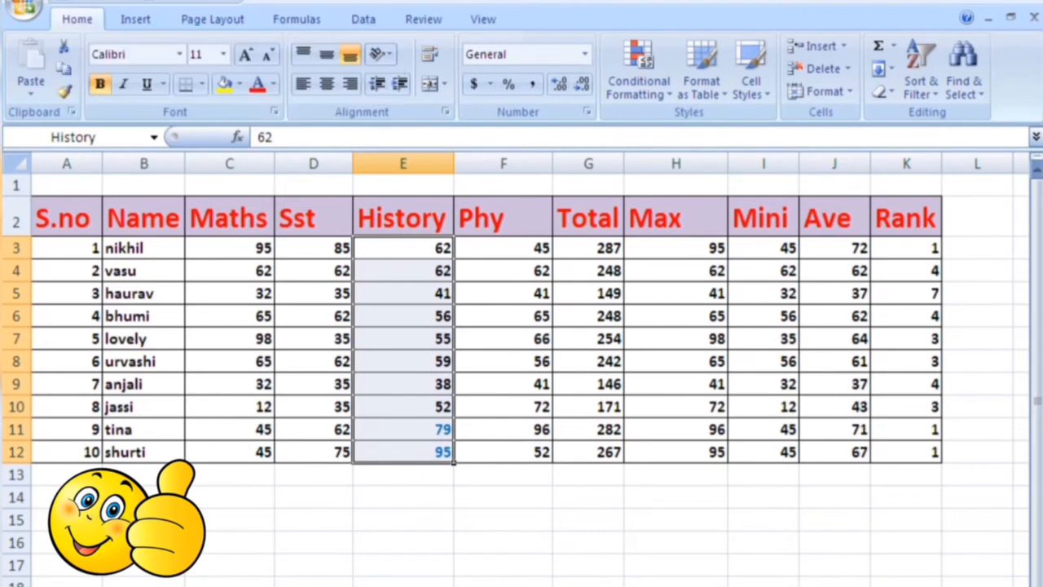
left_click(503, 248)
left_click_drag(402, 248, 402, 452)
left_click_drag(402, 248, 403, 451)
left_click(403, 247)
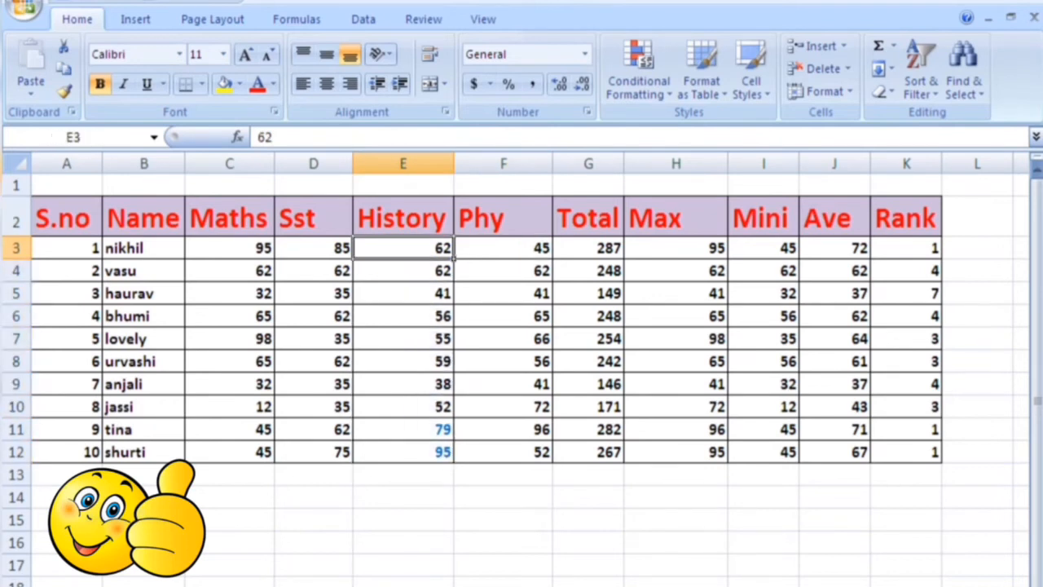
Clear the conditional formatting rules from the History marks in E3:E12 only.
left_click_drag(402, 248, 402, 451)
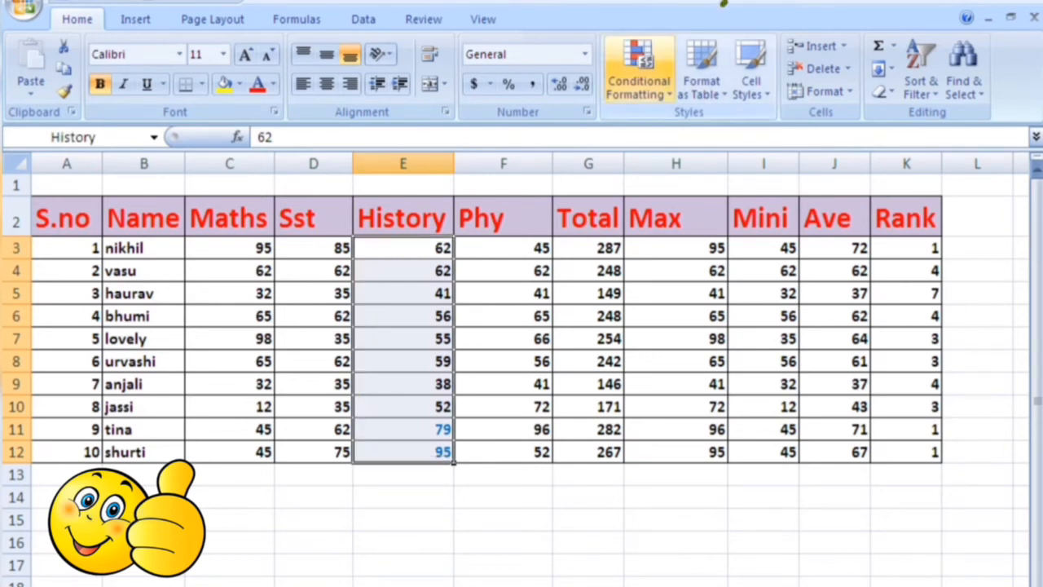
left_click(639, 73)
mouse_move(645, 365)
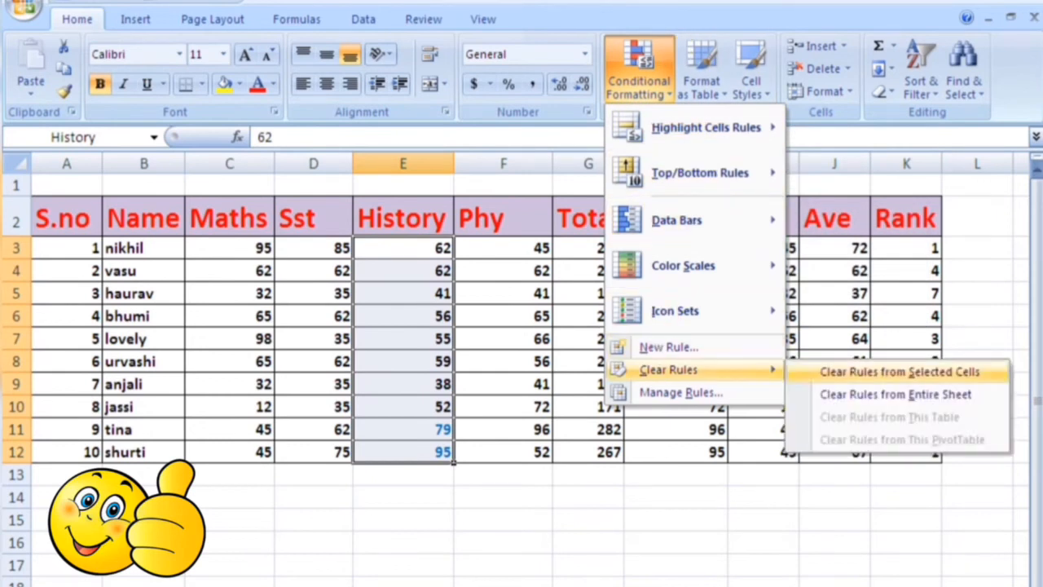
left_click(900, 372)
left_click(403, 406)
left_click_drag(403, 248, 403, 452)
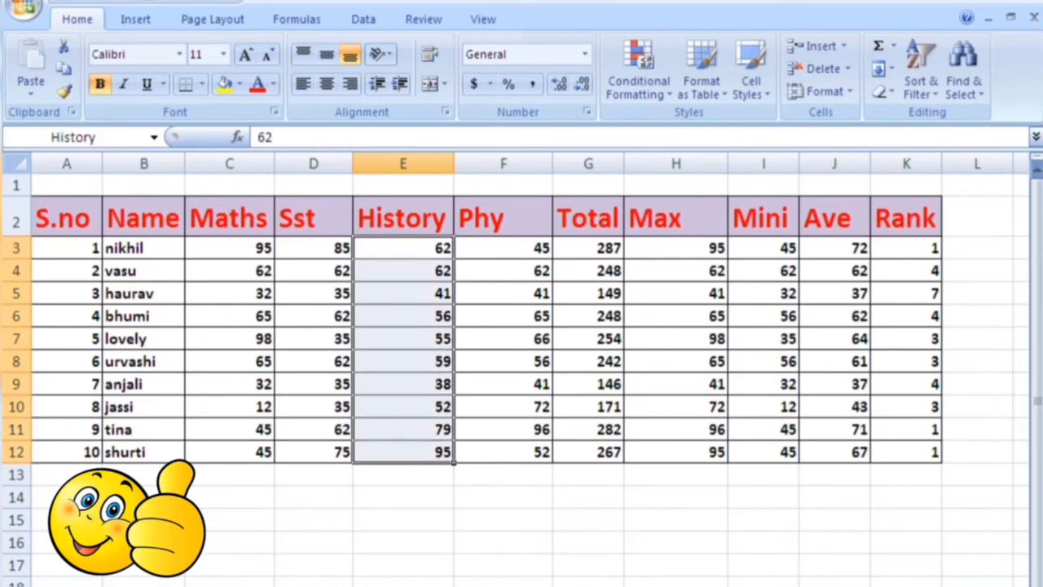
left_click(638, 82)
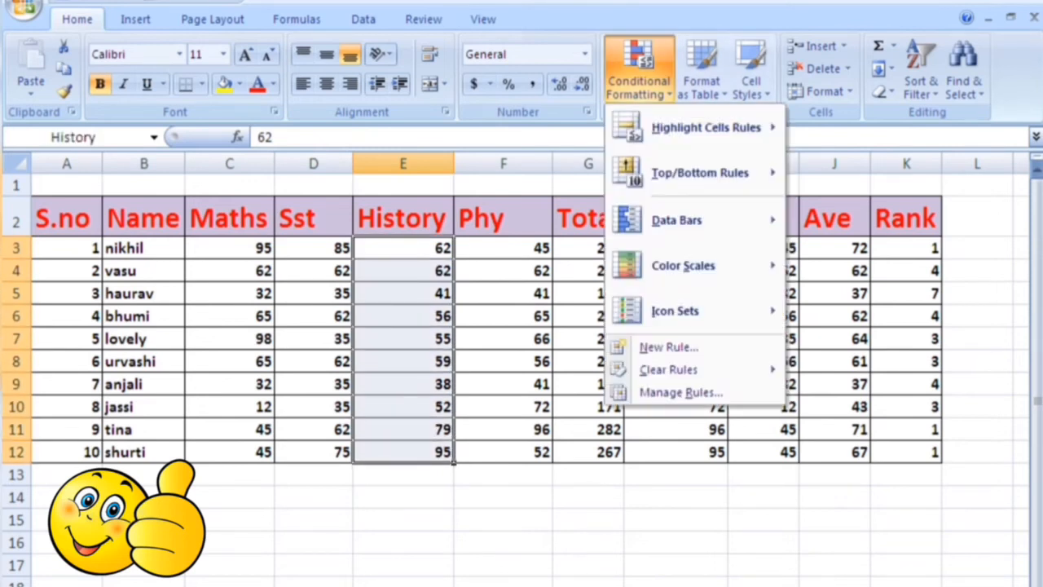
mouse_move(706, 127)
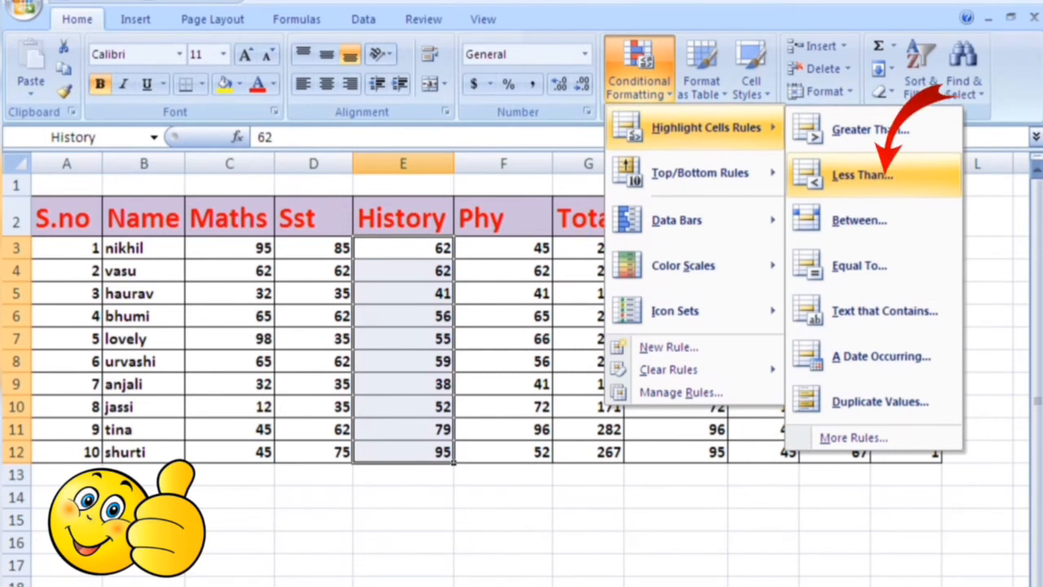
left_click(862, 175)
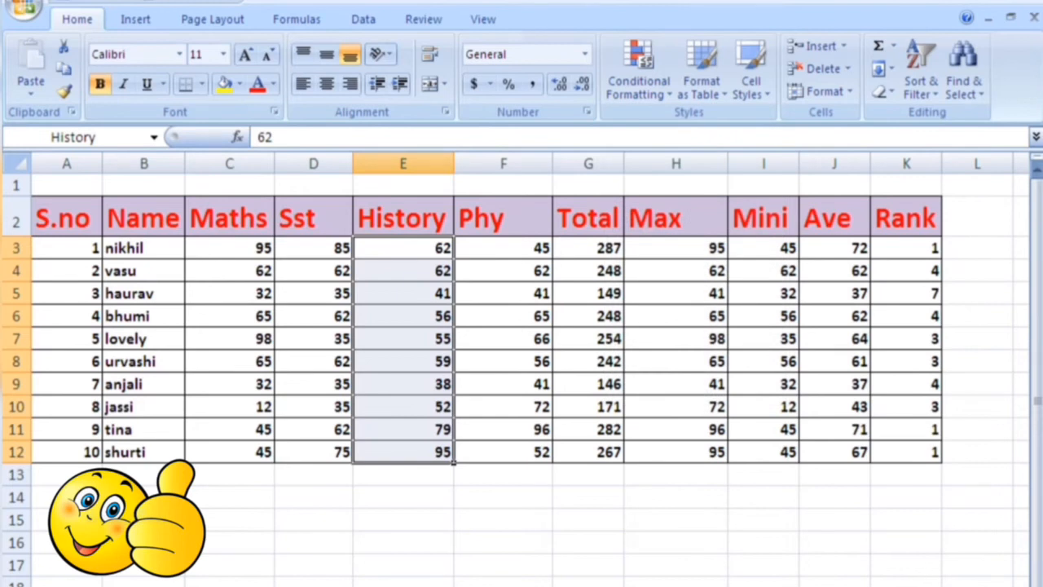
left_click_drag(403, 248, 403, 474)
Start a Less Than highlight rule for the History marks in E3:E12 with 55 as the threshold.
left_click_drag(403, 247, 403, 452)
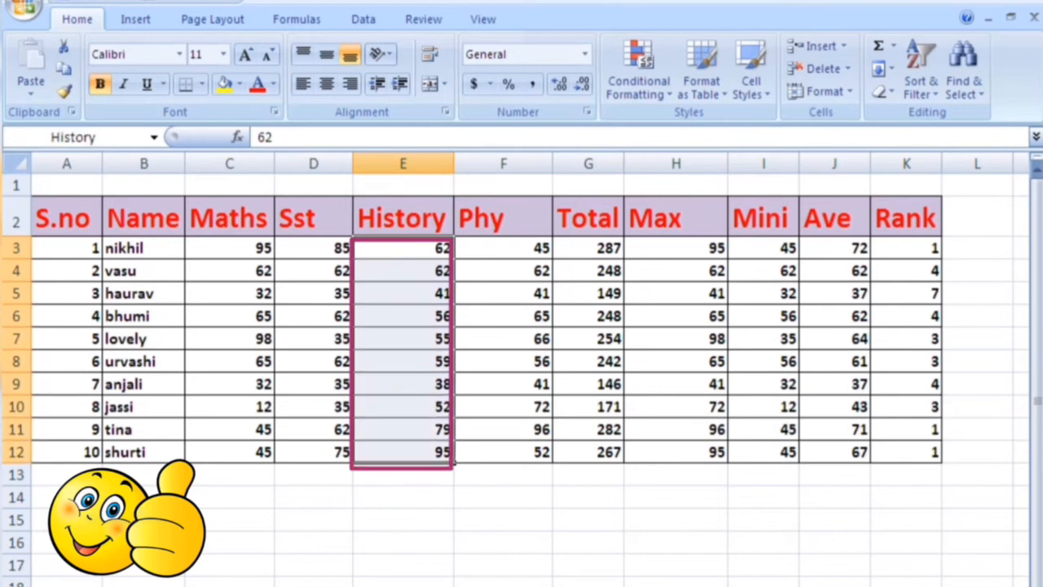
left_click(639, 71)
mouse_move(706, 128)
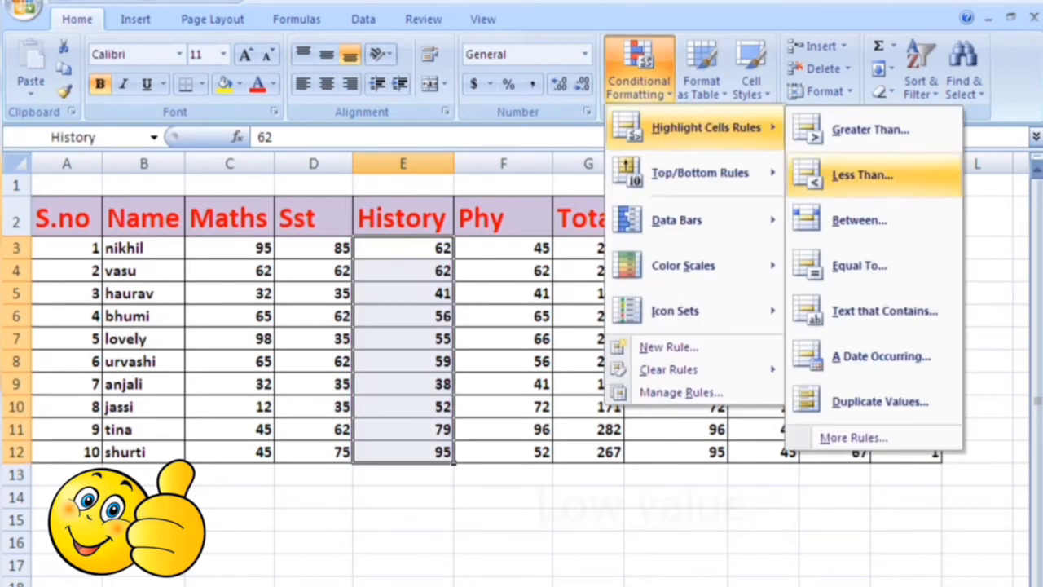
left_click(862, 175)
left_click_drag(488, 496, 530, 478)
left_click(351, 536)
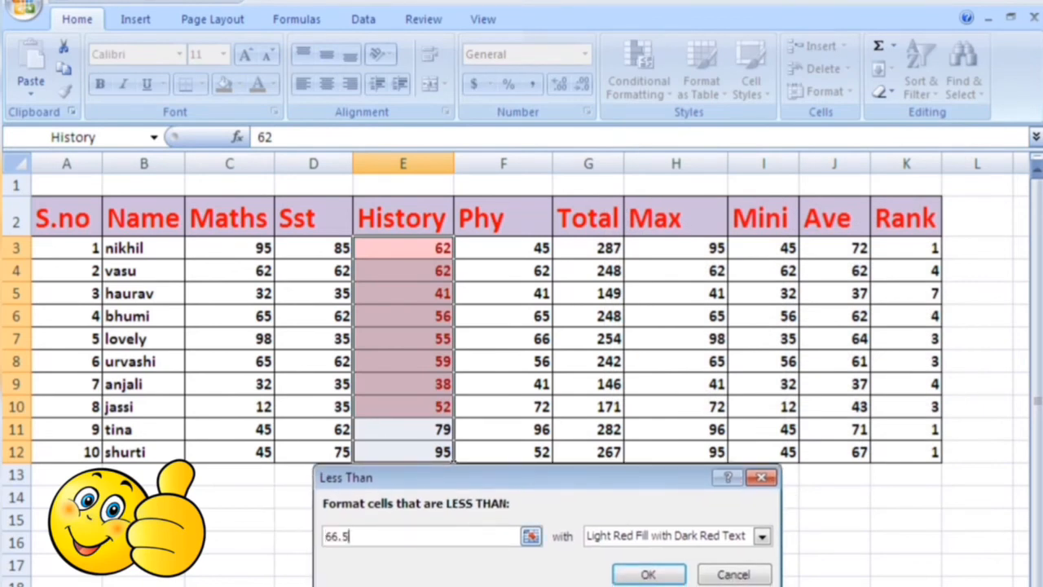
key("BackSpace")
key("BackSpace")
key("BackSpace")
key("BackSpace")
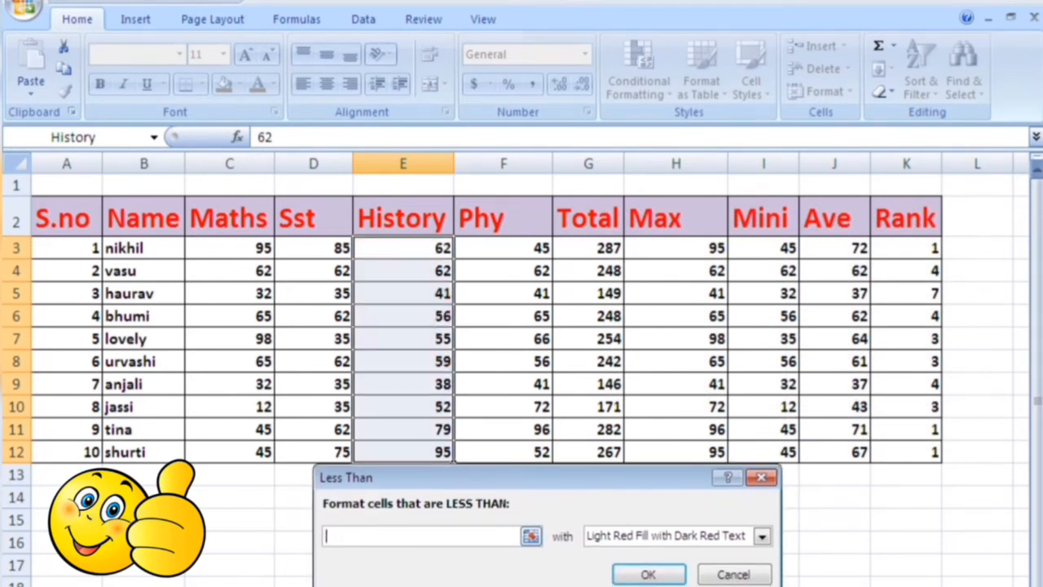
type("55")
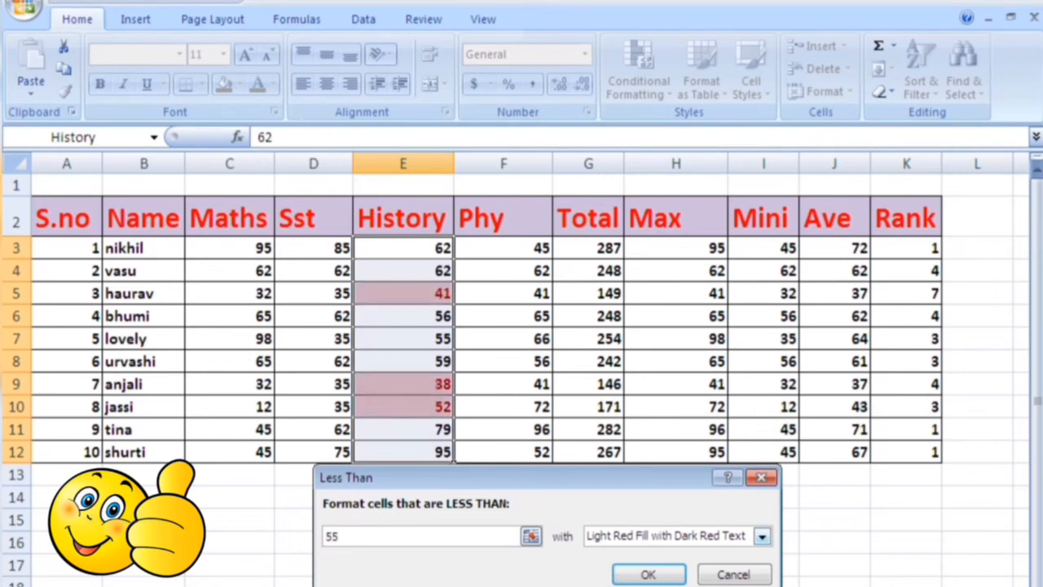
Format the Less Than rule with Yellow Fill with Dark Yellow Text and apply it.
left_click(761, 536)
left_click(664, 568)
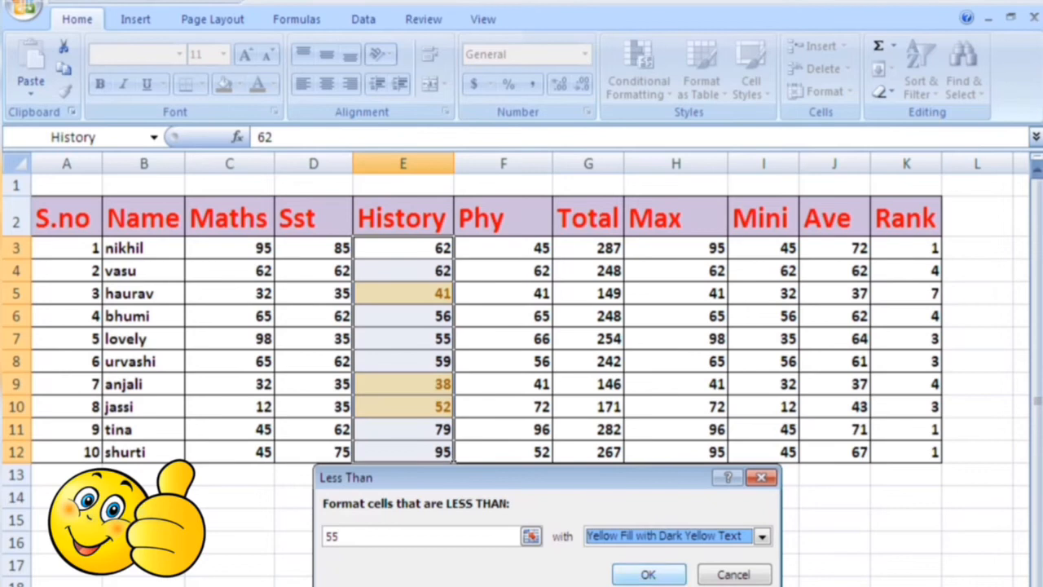
key("Return")
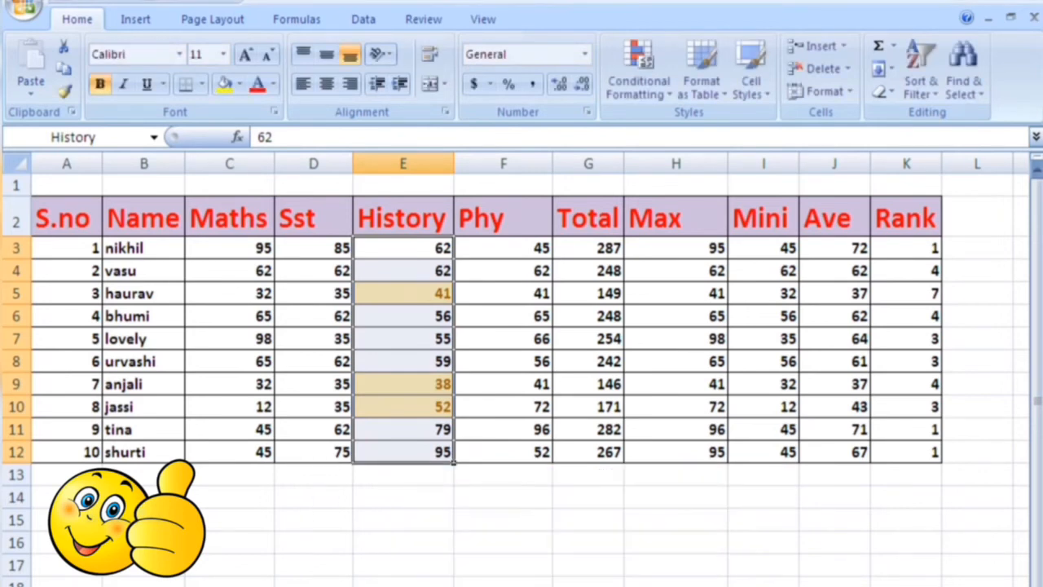
left_click_drag(403, 248, 403, 429)
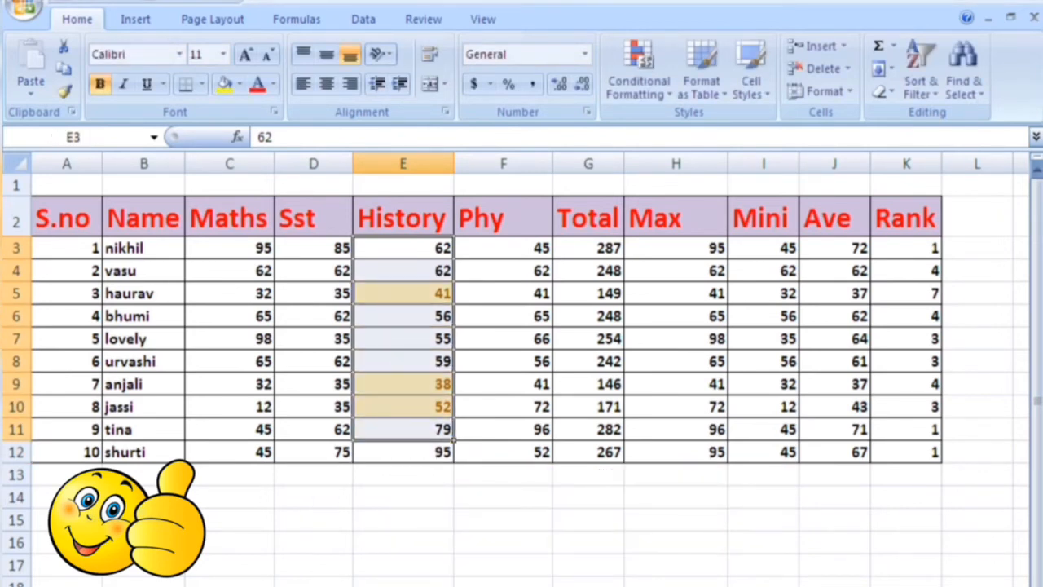
left_click(404, 384)
left_click_drag(404, 293, 403, 406)
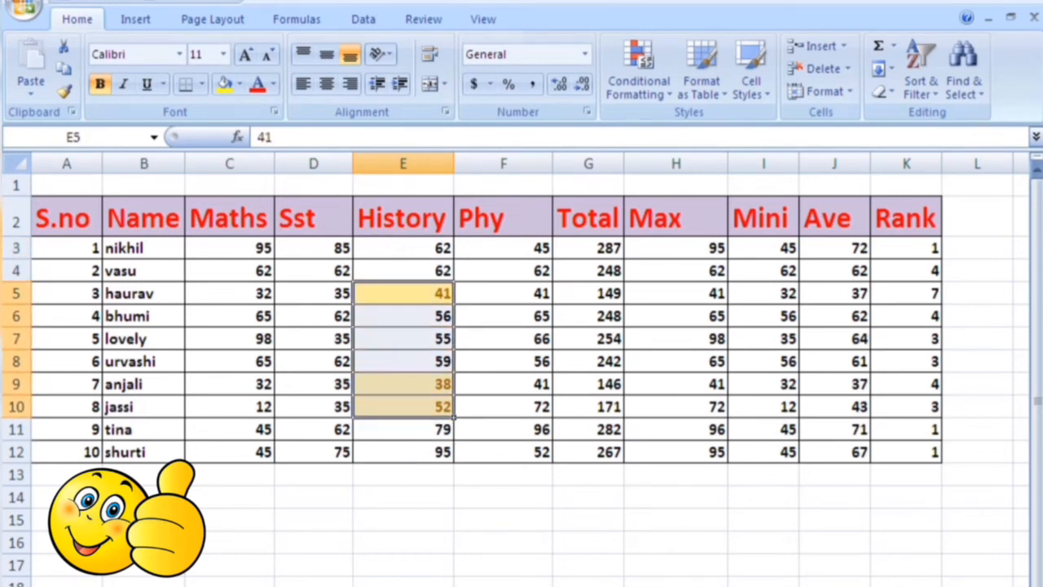
Clear the Less Than conditional formatting rule from the selected History marks in E3:E12.
left_click_drag(403, 247, 404, 452)
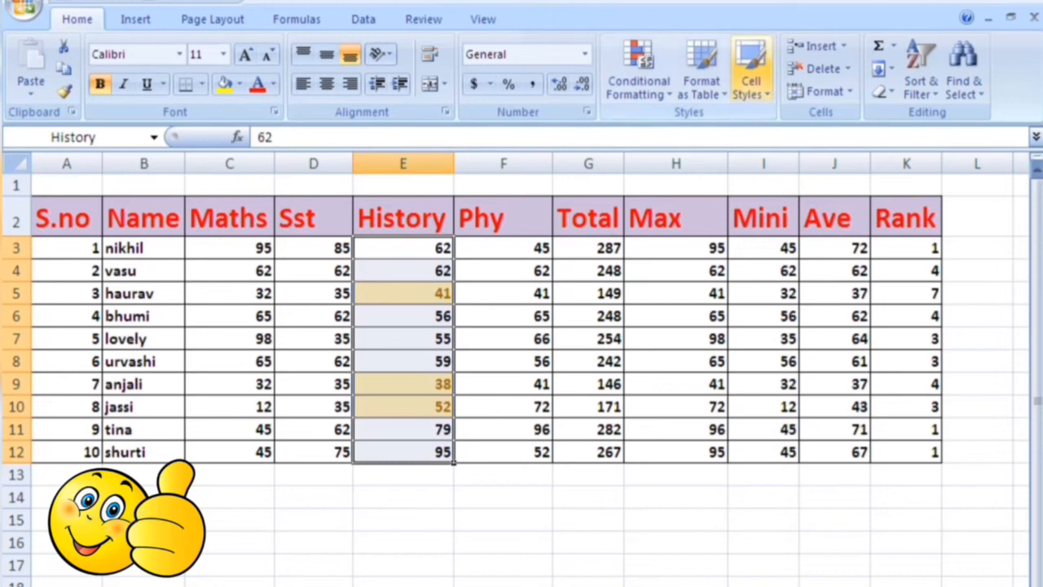
left_click(638, 73)
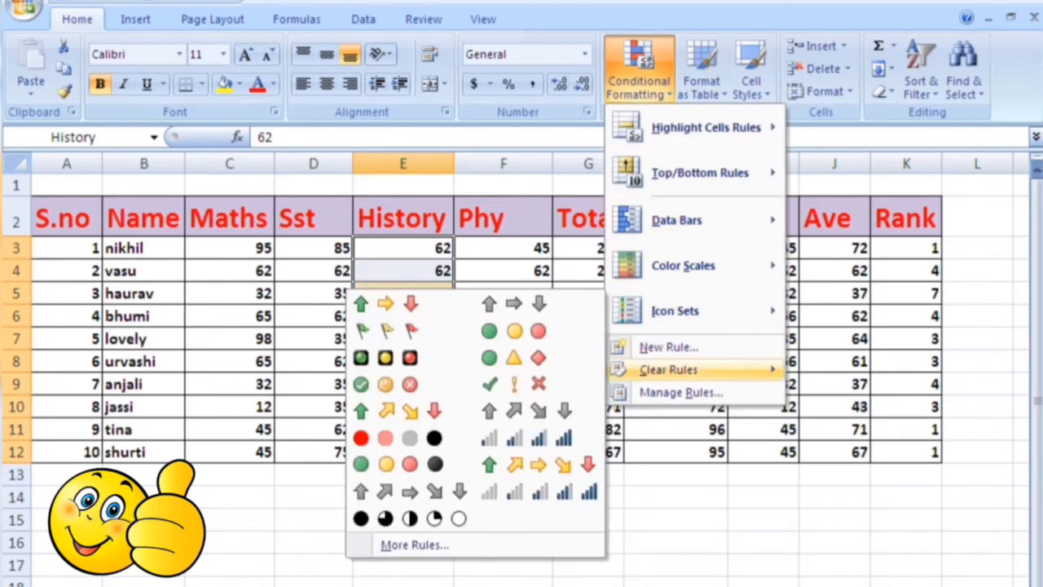
mouse_move(668, 369)
left_click(900, 372)
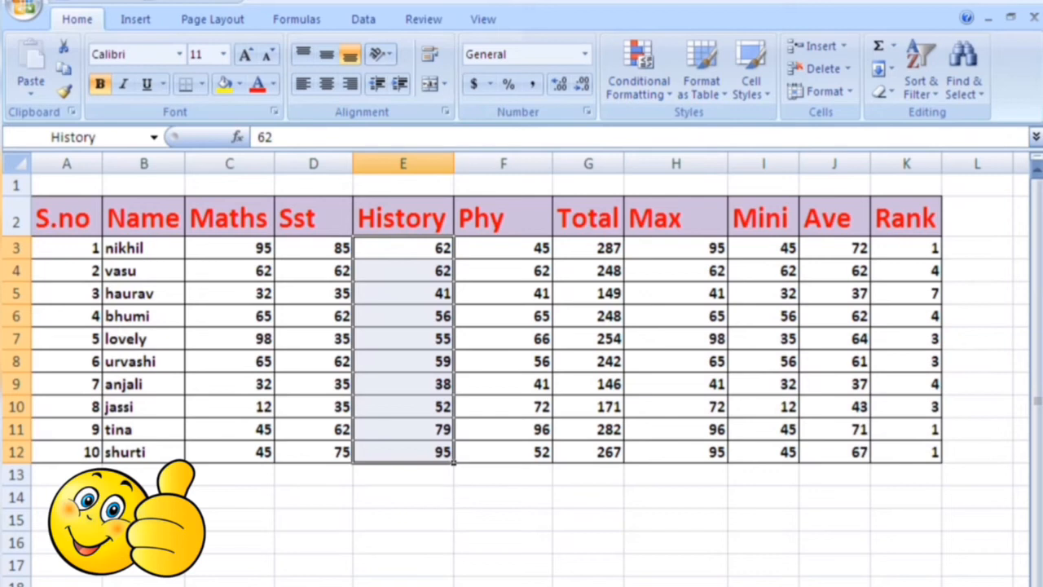
Start a Between highlight rule for the History marks in E3:E12, keeping the marks uncovered by the dialog.
left_click(639, 73)
mouse_move(705, 127)
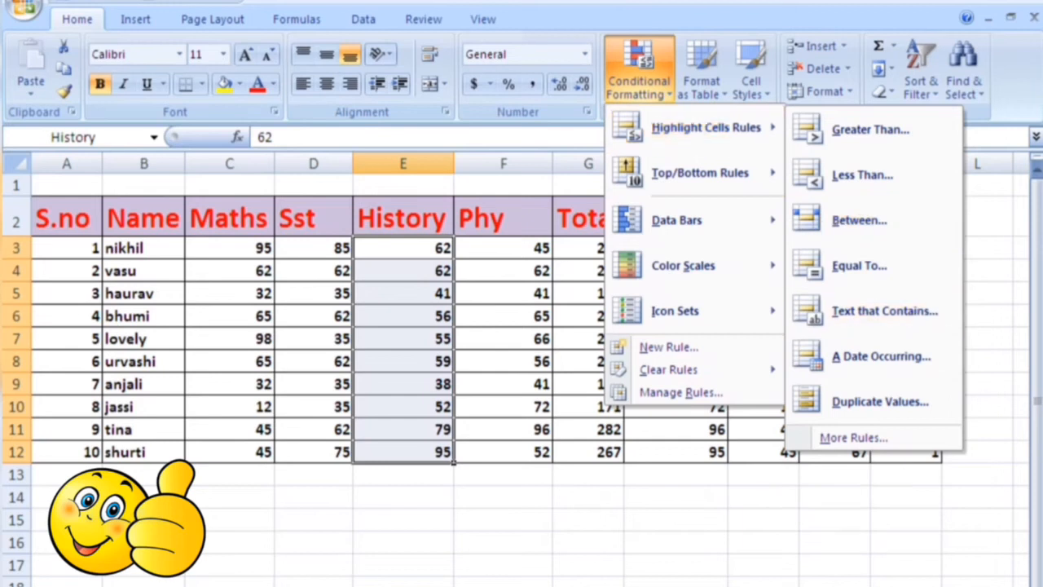
key("Escape")
left_click_drag(403, 384, 403, 452)
left_click(639, 69)
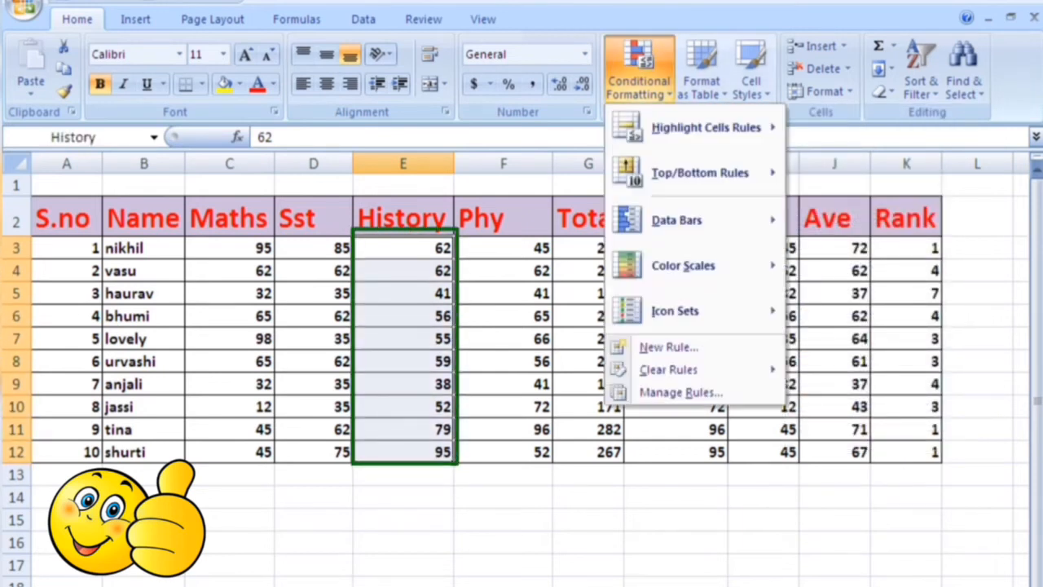
mouse_move(706, 128)
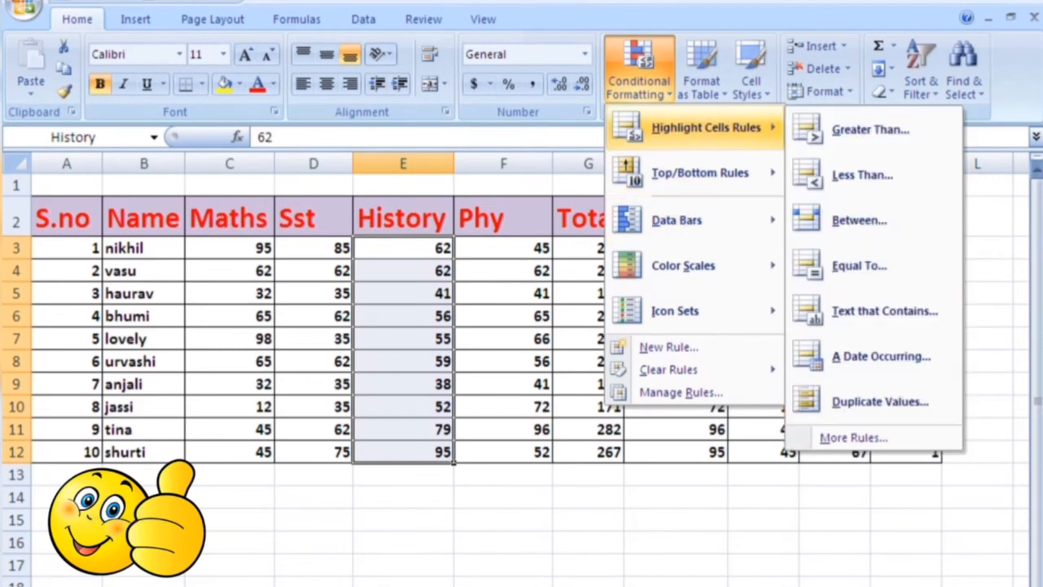
left_click(859, 220)
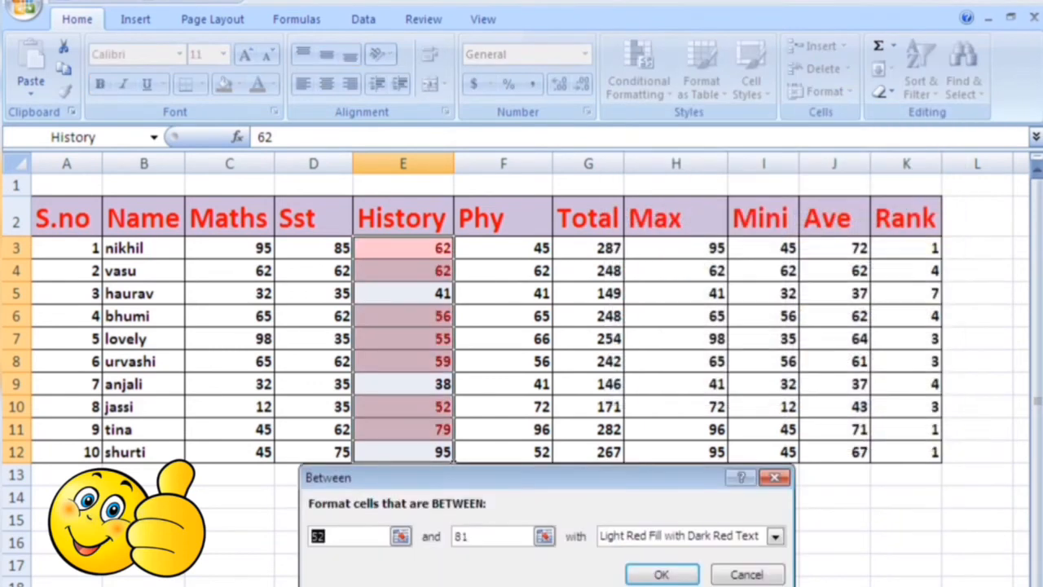
left_click_drag(366, 477, 541, 416)
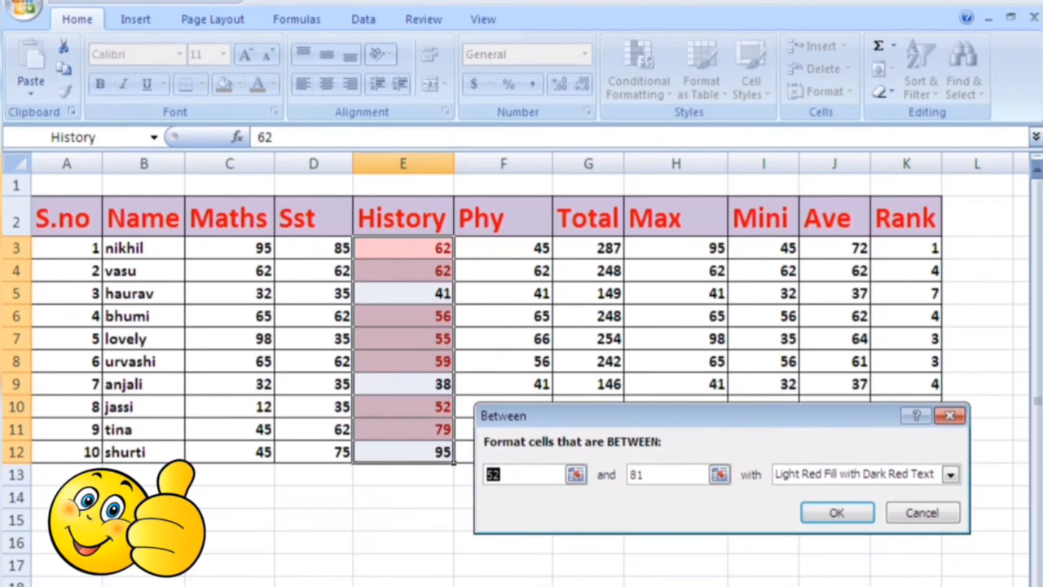
Set the limits of the Between rule to 33 and 55.
left_click(505, 474)
key("BackSpace")
key("BackSpace")
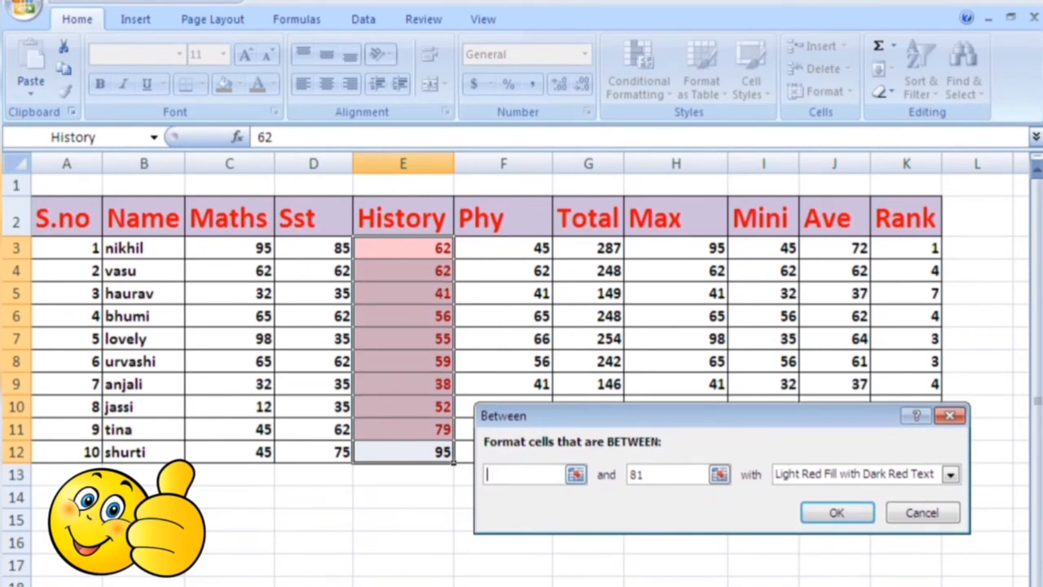
type("33")
left_click(647, 474)
key("BackSpace")
key("BackSpace")
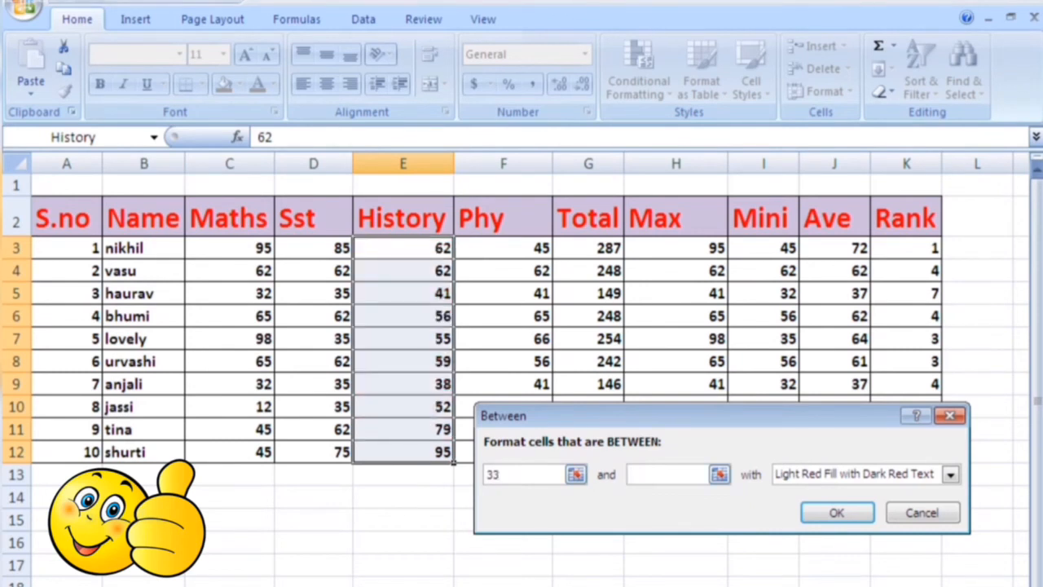
type("63")
key("BackSpace")
key("BackSpace")
type("55")
left_click(501, 475)
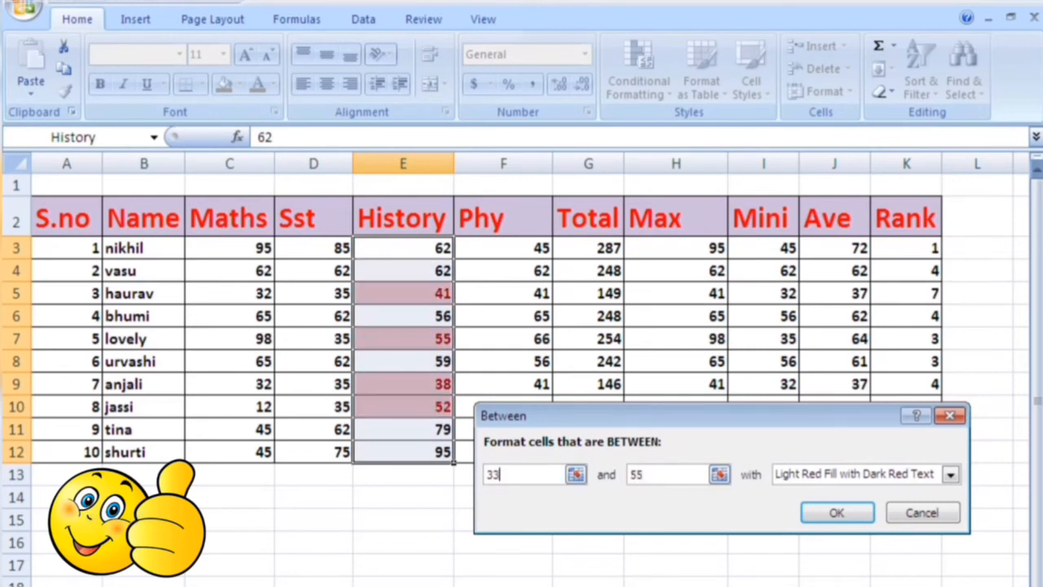
left_click(645, 474)
Format the Between rule with Green Fill with Dark Green Text and apply it.
left_click(950, 475)
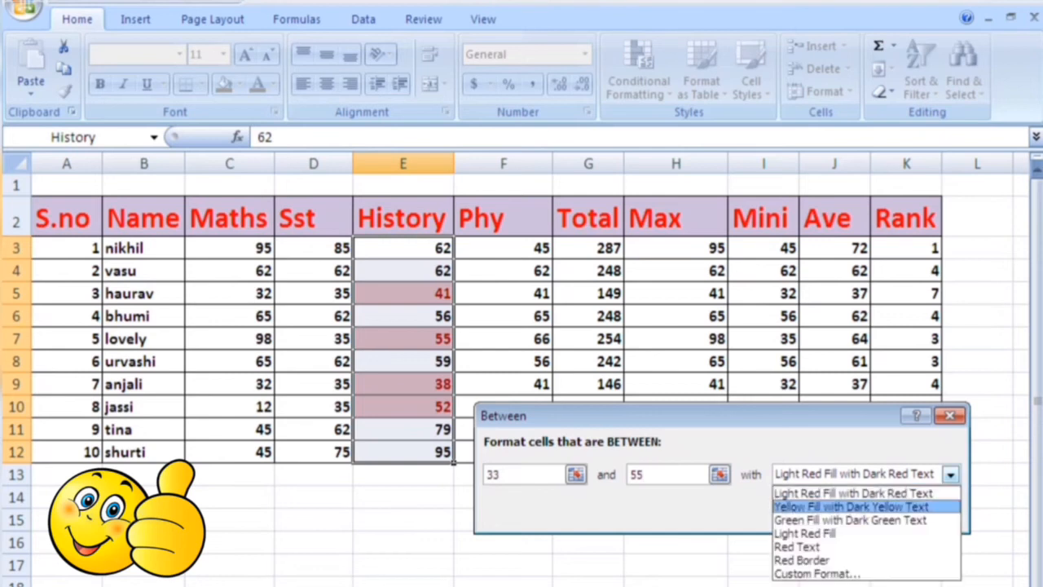
left_click(851, 507)
left_click(950, 474)
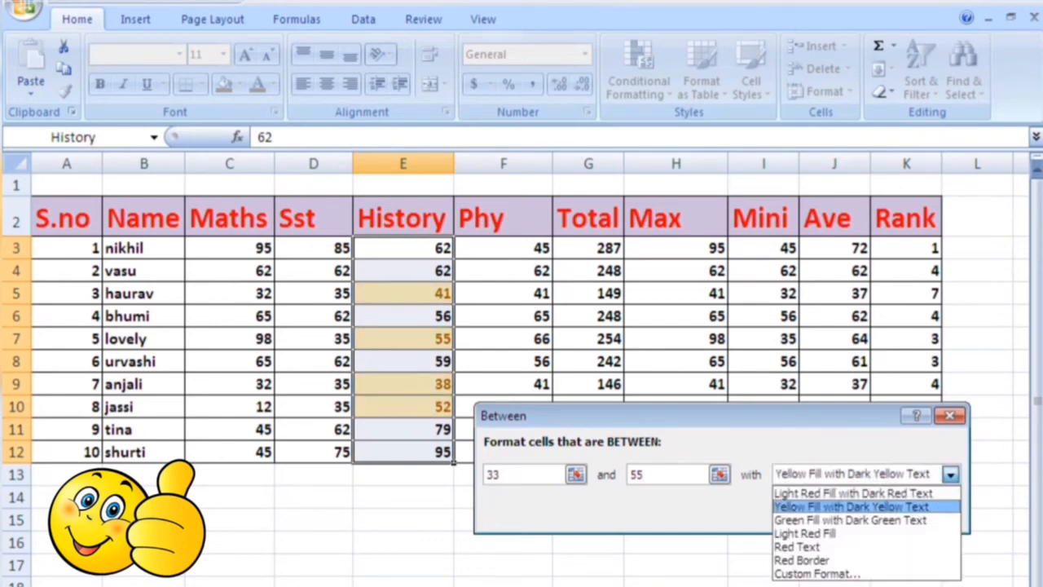
left_click(850, 520)
left_click(880, 514)
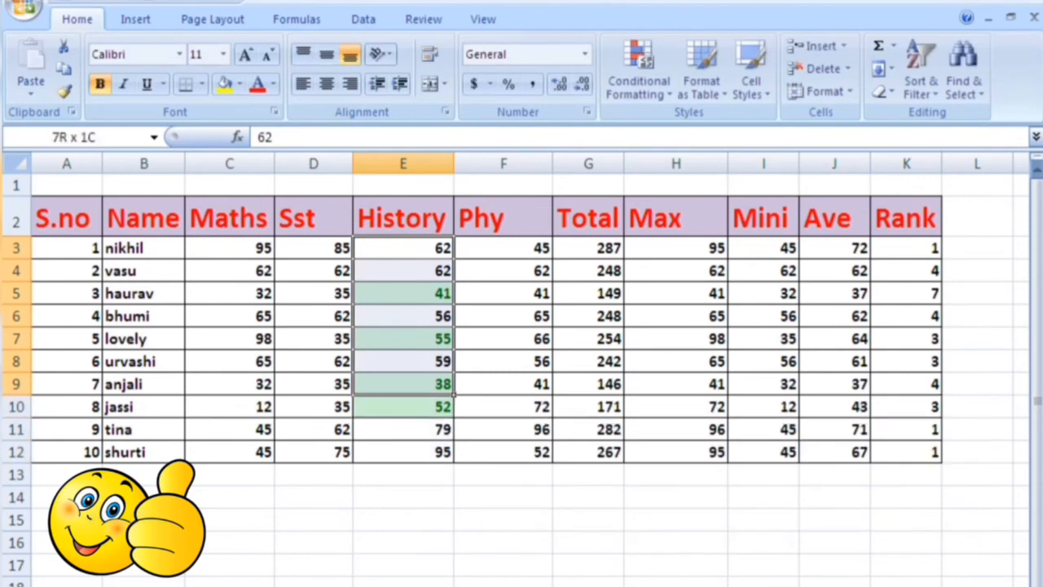
left_click_drag(403, 384, 403, 452)
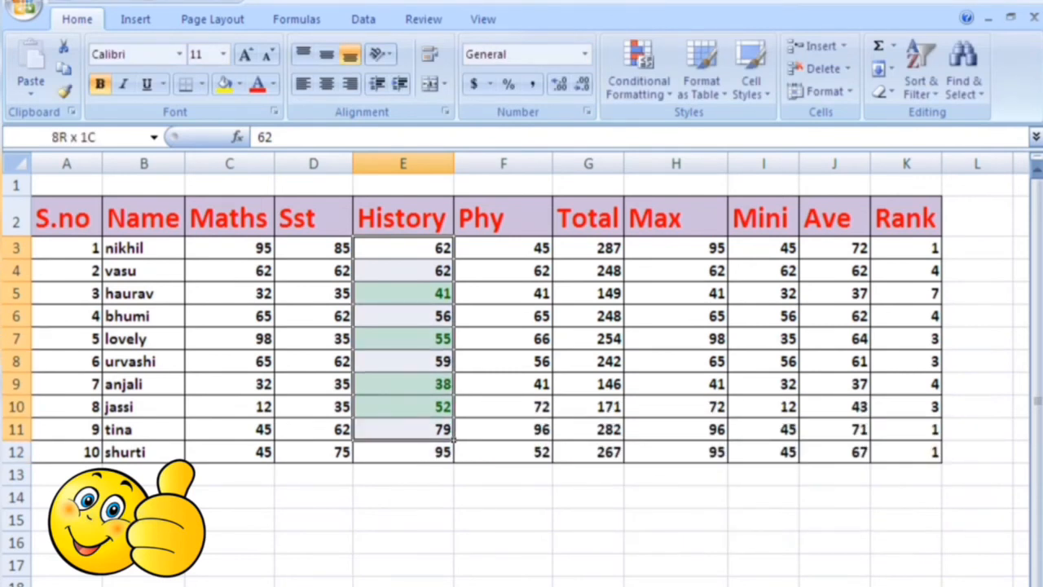
left_click(503, 361)
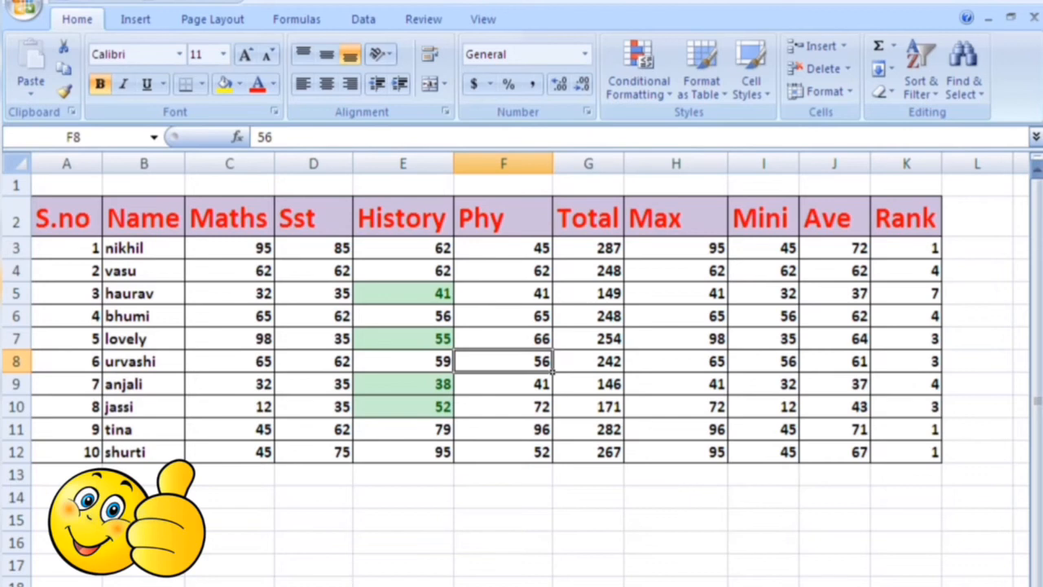
Clear the conditional formatting rules from the History marks in E4:E11 only.
left_click_drag(403, 271, 404, 429)
left_click(638, 81)
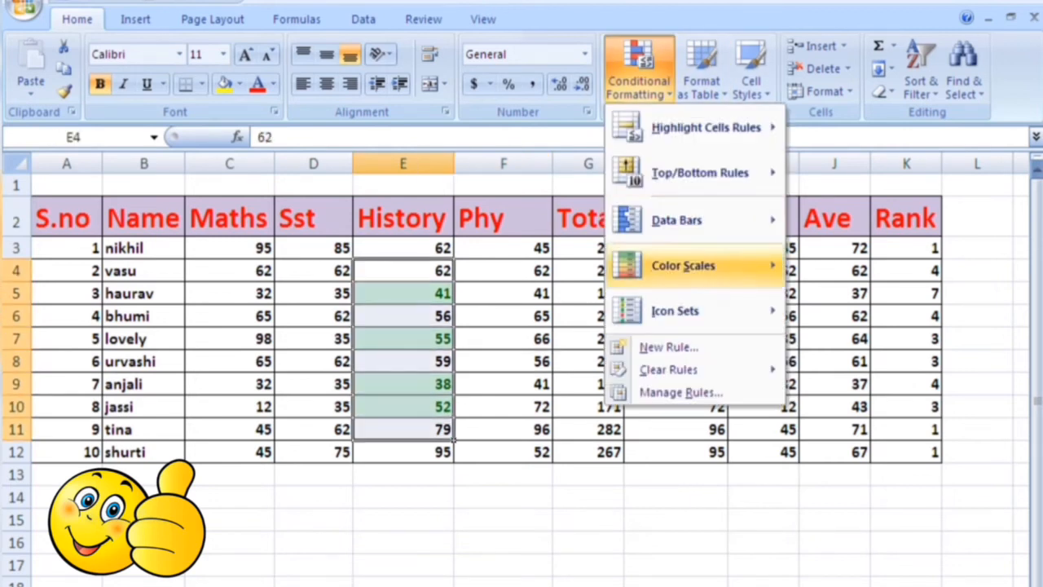
mouse_move(668, 369)
left_click(896, 369)
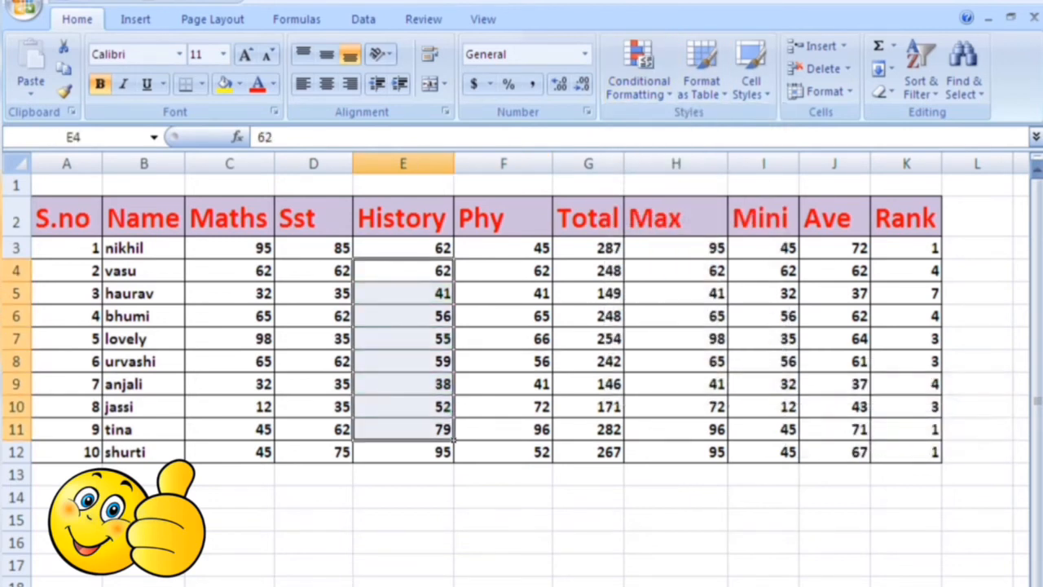
Start an Equal To highlight rule for the History marks in E3:E12.
left_click(504, 339)
left_click(639, 82)
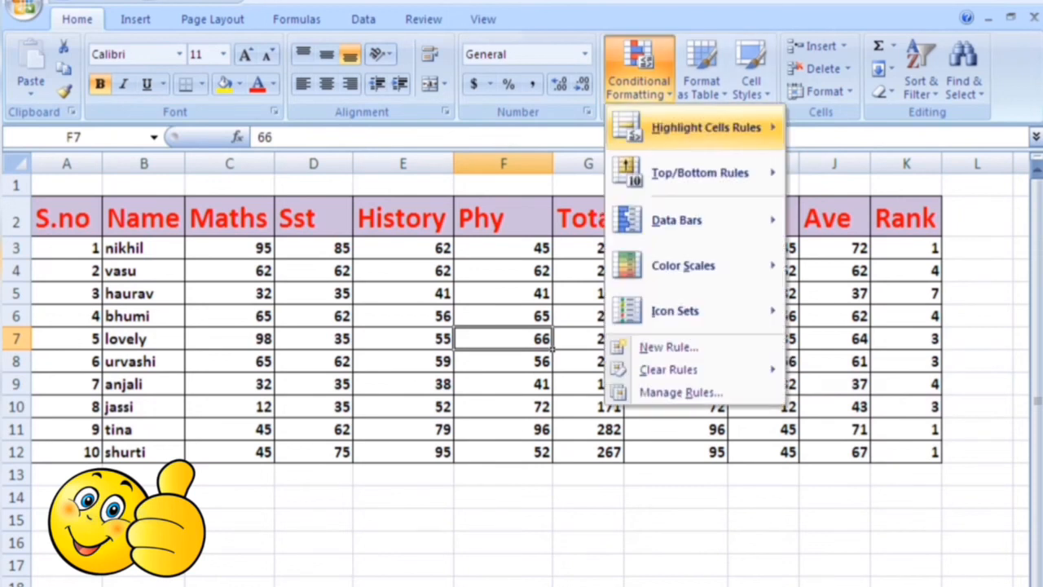
mouse_move(705, 127)
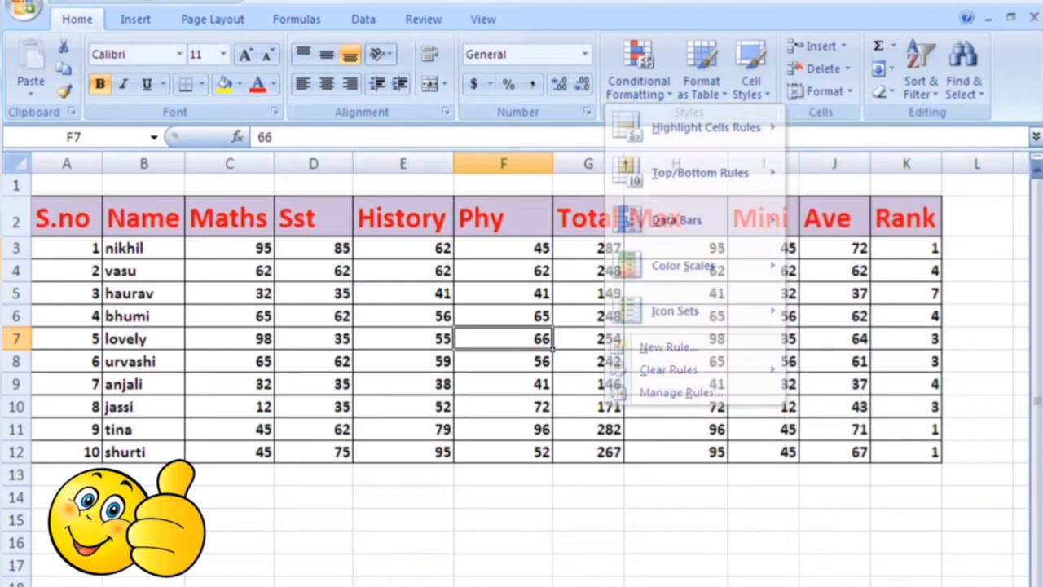
left_click_drag(402, 247, 402, 429)
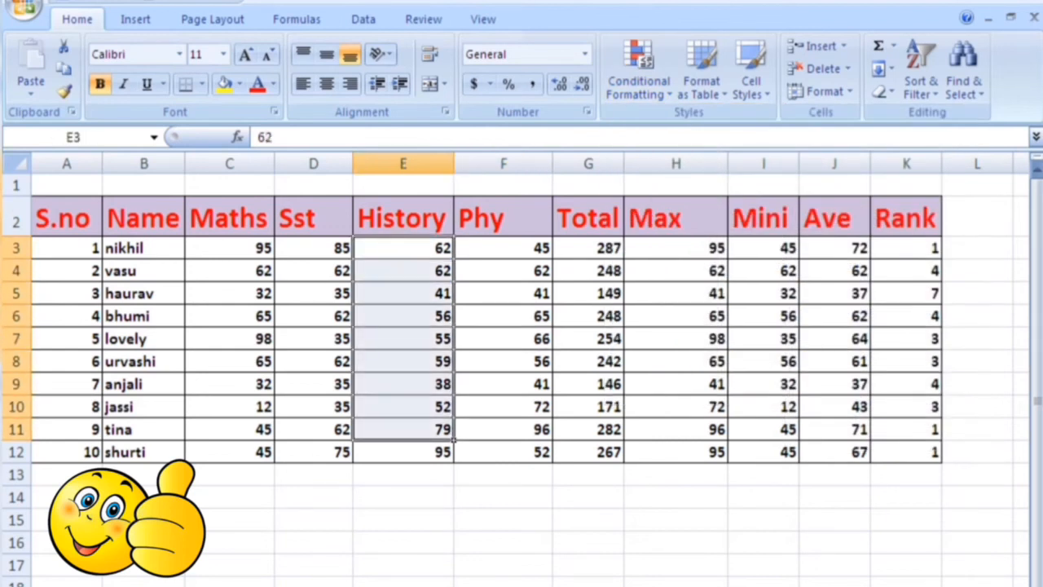
left_click(504, 293)
left_click_drag(403, 248, 402, 452)
left_click(503, 293)
left_click_drag(403, 248, 403, 429)
left_click_drag(403, 248, 403, 452)
left_click(639, 69)
mouse_move(705, 127)
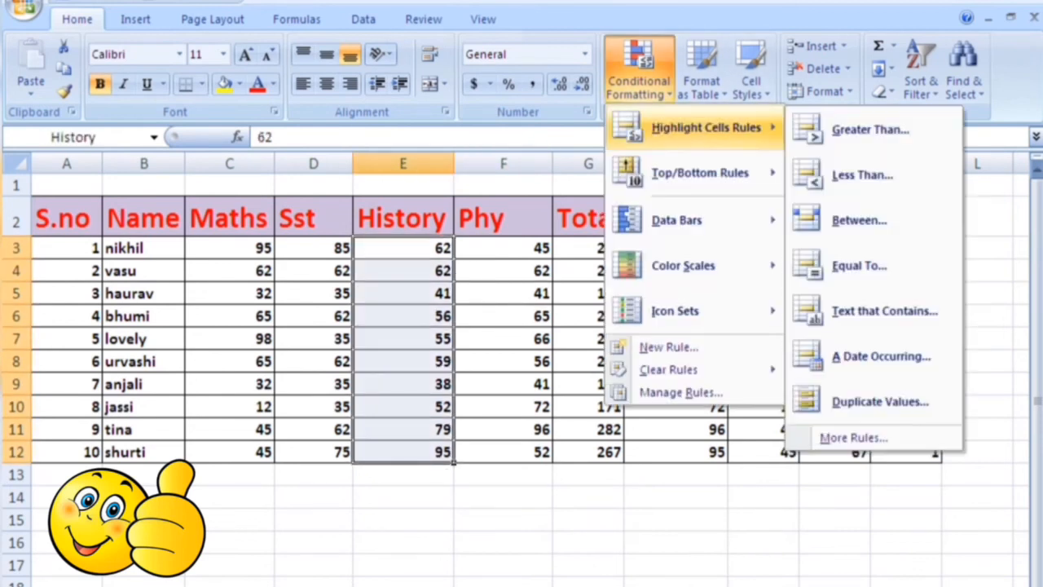
left_click(859, 265)
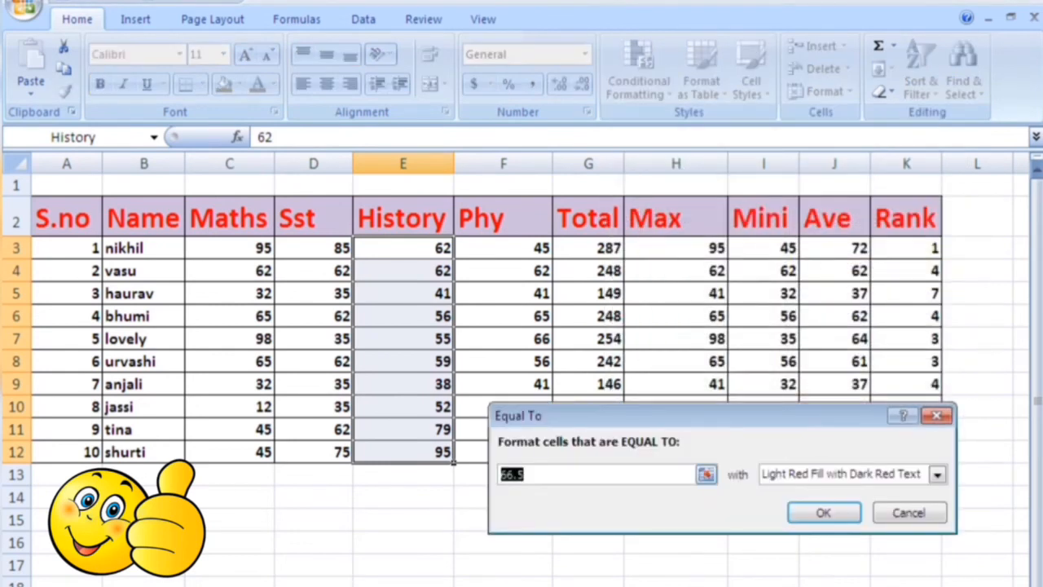
Set the Equal To value to 95 and apply the rule with Light Red Fill with Dark Red Text.
key("BackSpace")
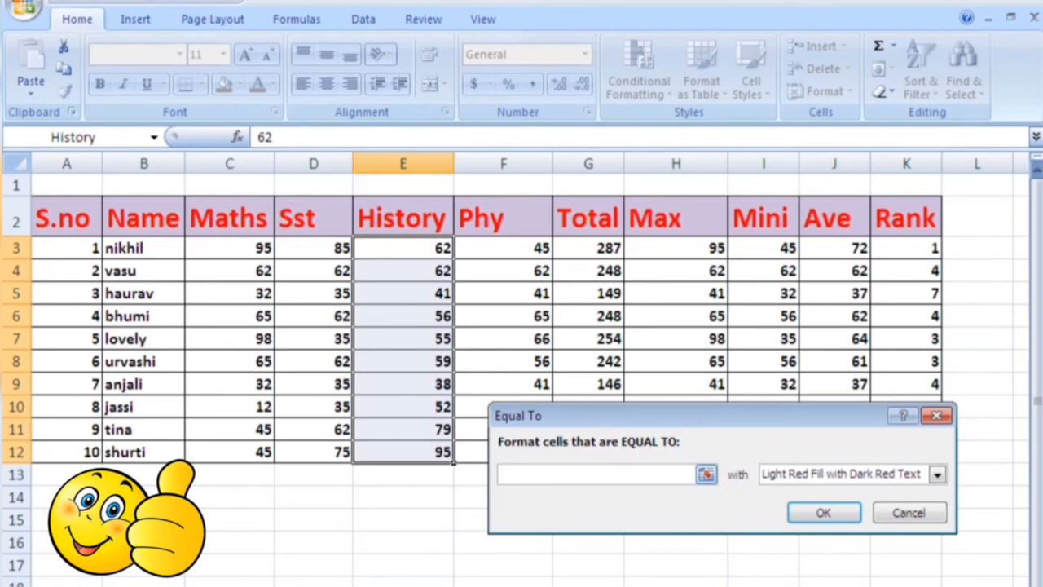
type("95")
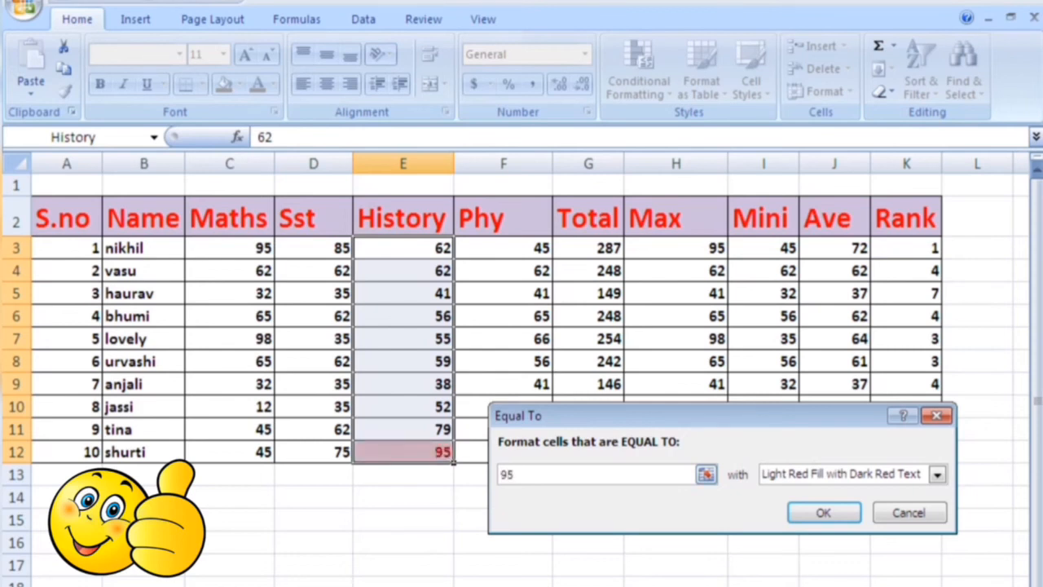
key("Return")
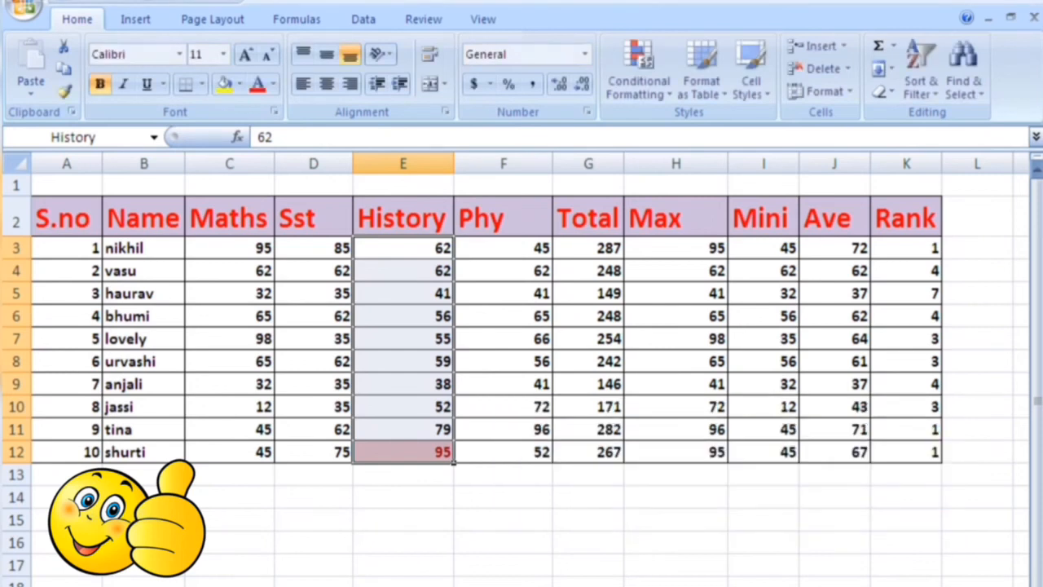
left_click_drag(402, 248, 403, 452)
left_click(402, 452)
left_click_drag(403, 219, 402, 474)
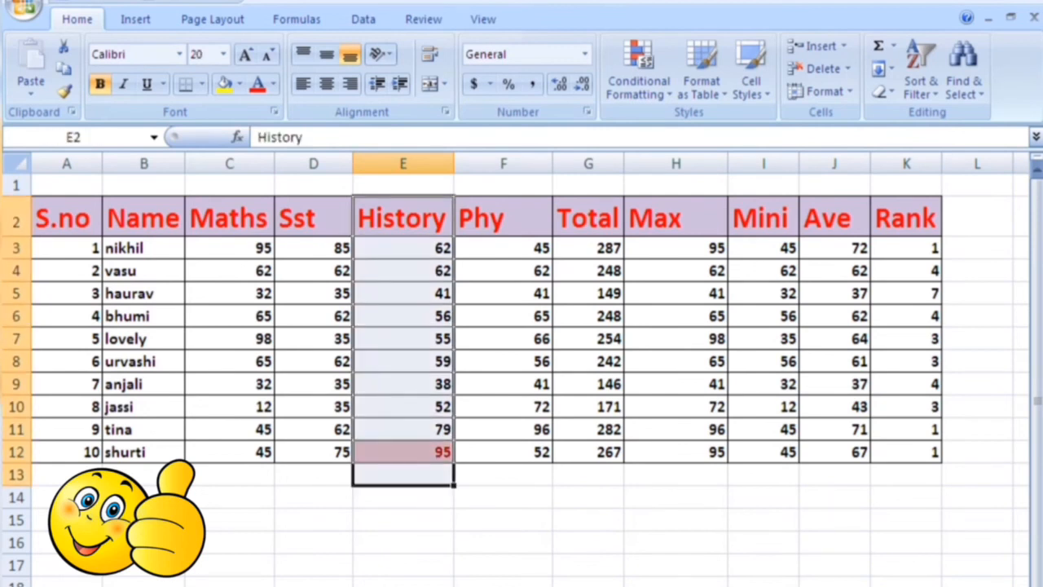
left_click(502, 429)
left_click_drag(403, 248, 411, 461)
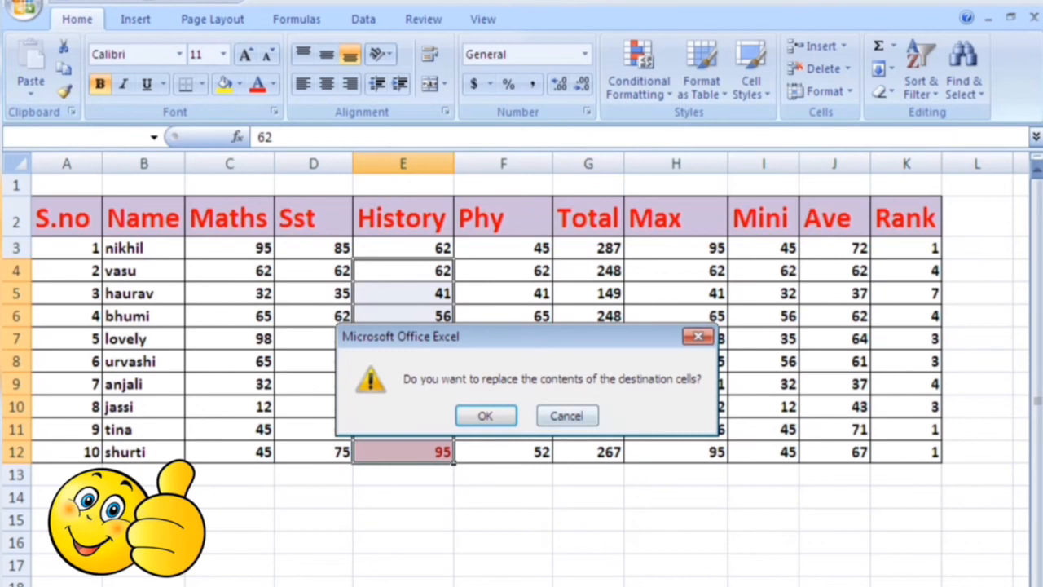
left_click(566, 416)
Clear the Equal To rule from the selected History marks in E3:E12.
left_click_drag(403, 248, 402, 452)
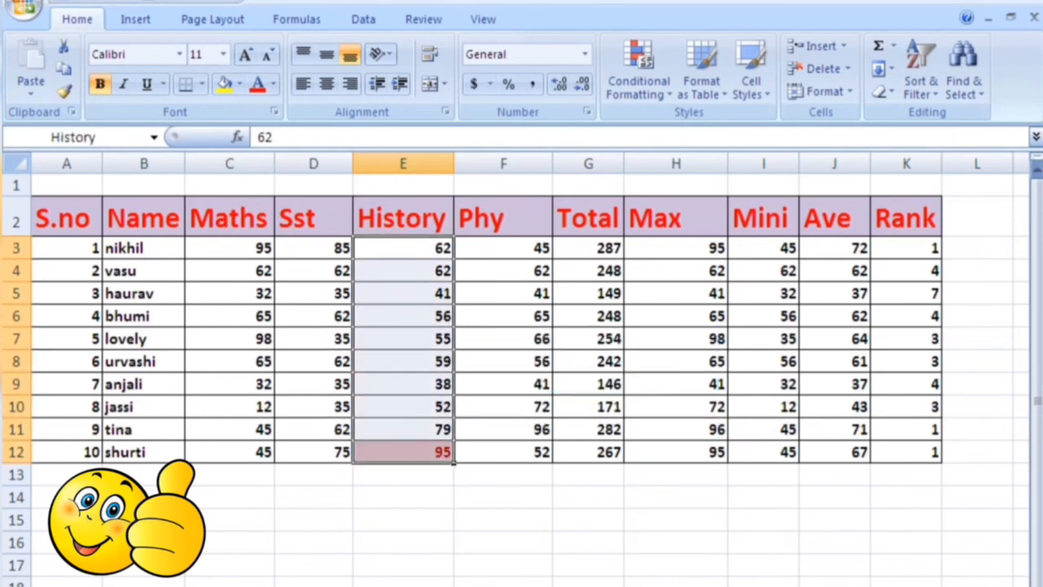
left_click(639, 82)
mouse_move(668, 369)
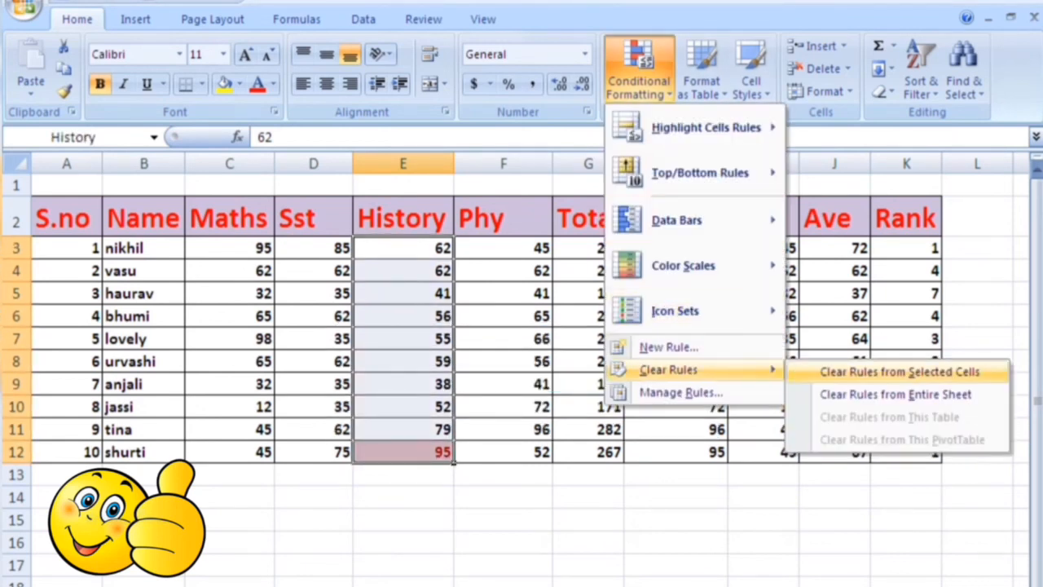
left_click(900, 371)
left_click(639, 82)
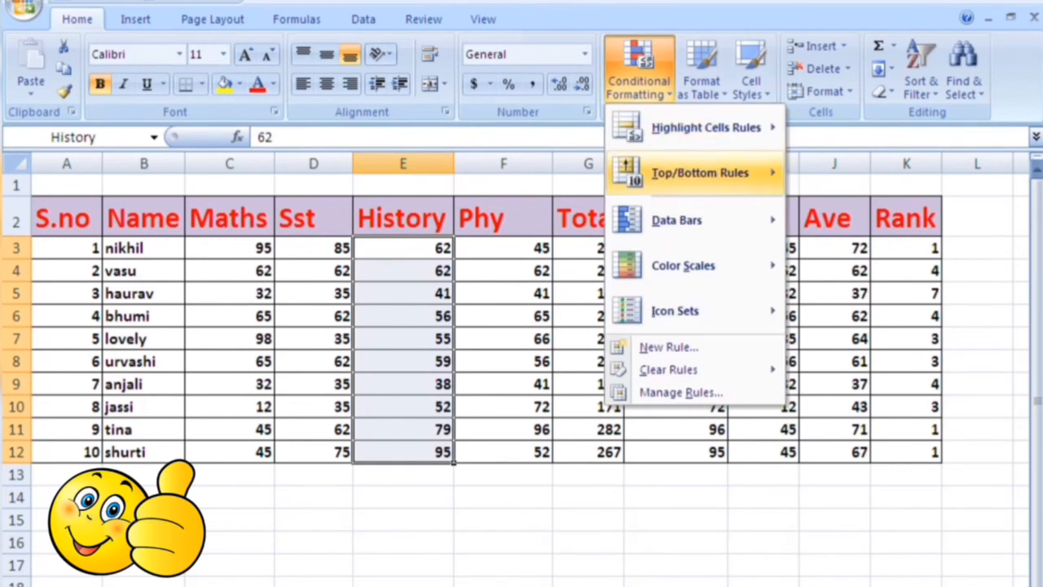
mouse_move(706, 127)
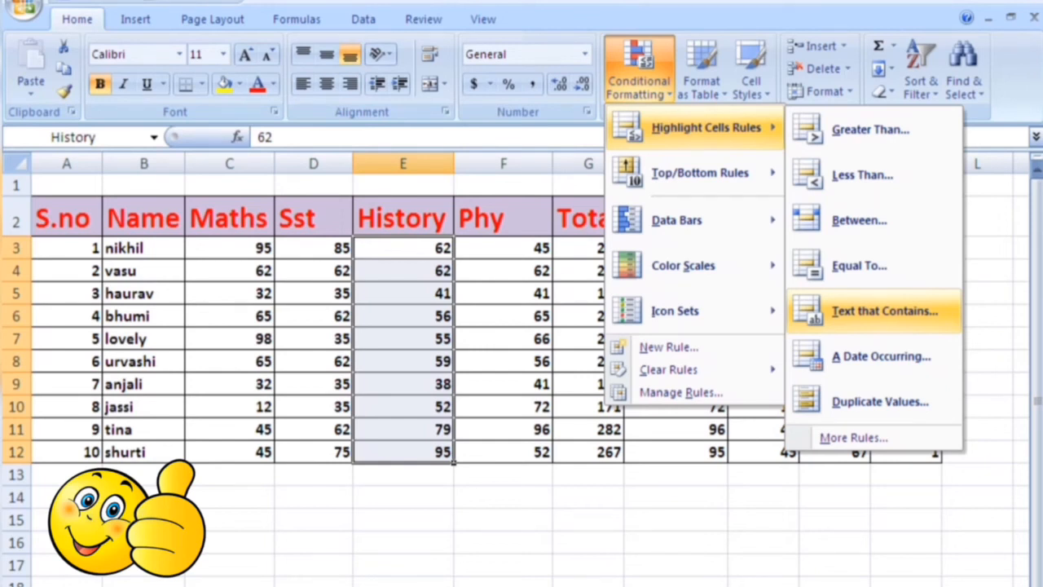
key("Escape")
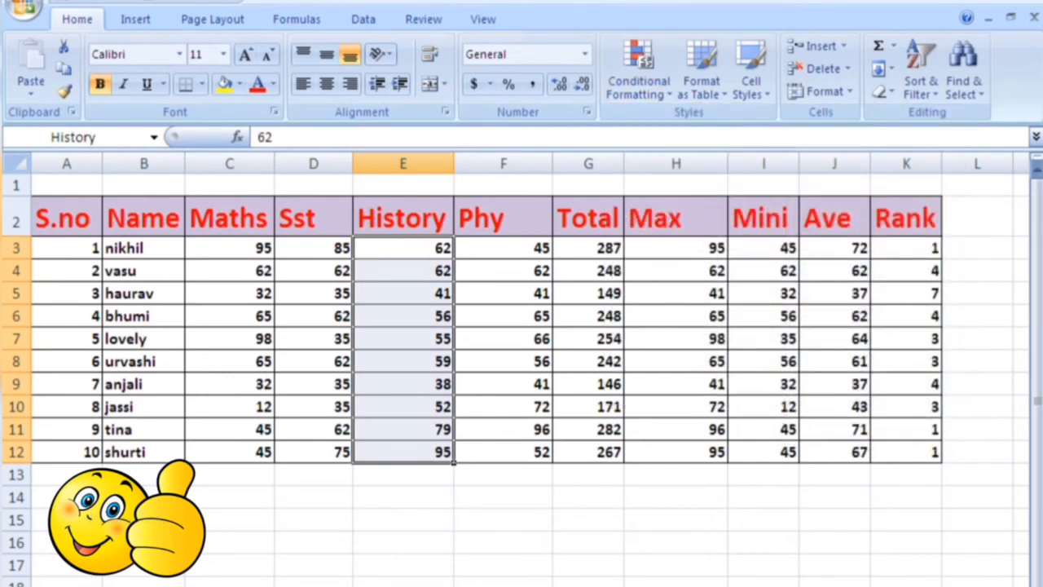
Replace the student name in B7 with the same name as in B3.
left_click_drag(144, 248, 144, 452)
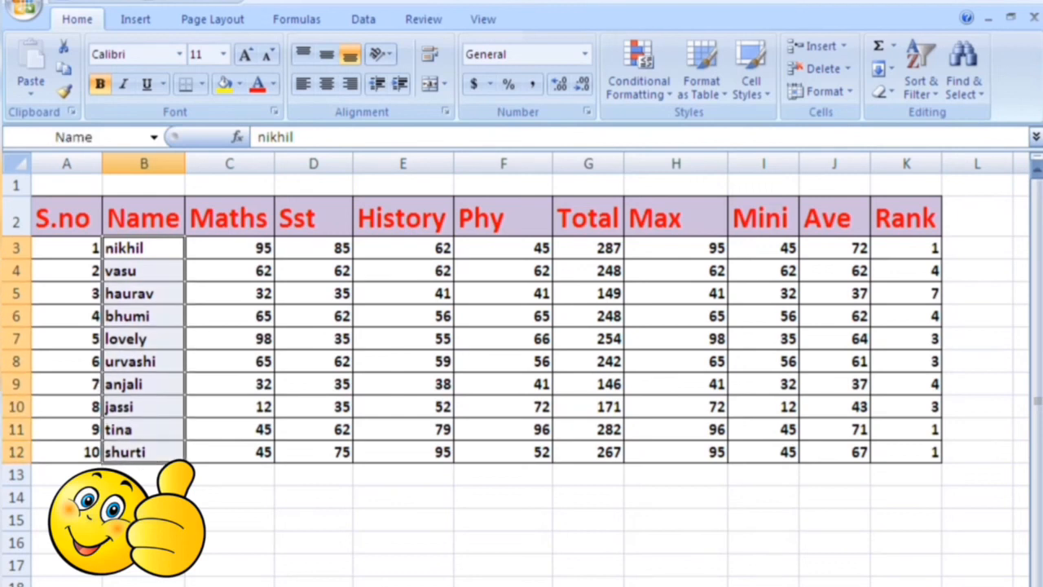
left_click_drag(144, 248, 143, 407)
left_click(143, 247)
left_click_drag(143, 247, 143, 452)
left_click(144, 338)
type("nikhil")
key("Return")
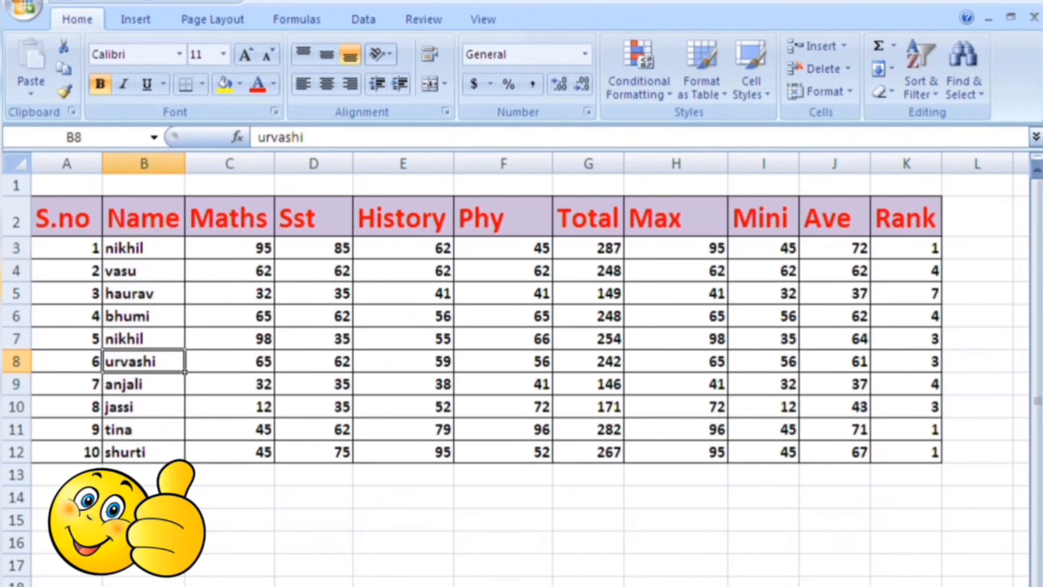
Replace the student name in B5 with the same name as in B4.
left_click_drag(144, 338, 143, 361)
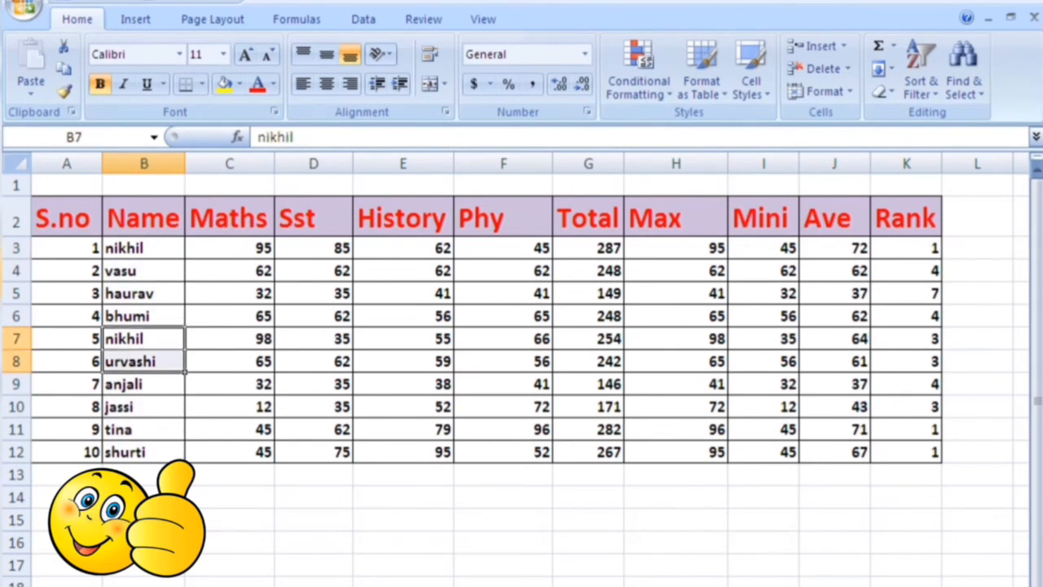
left_click(144, 294)
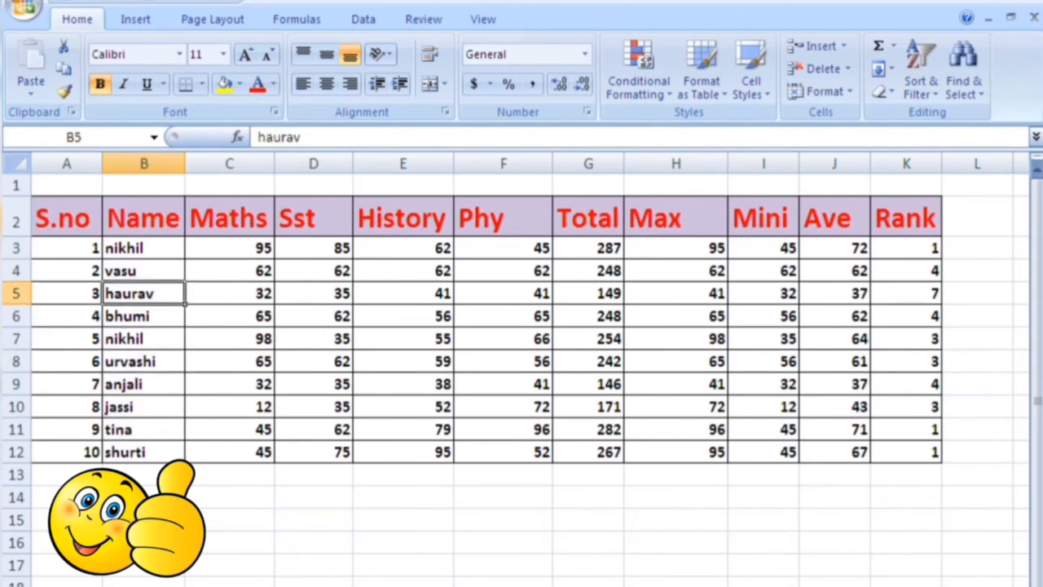
type("vasu")
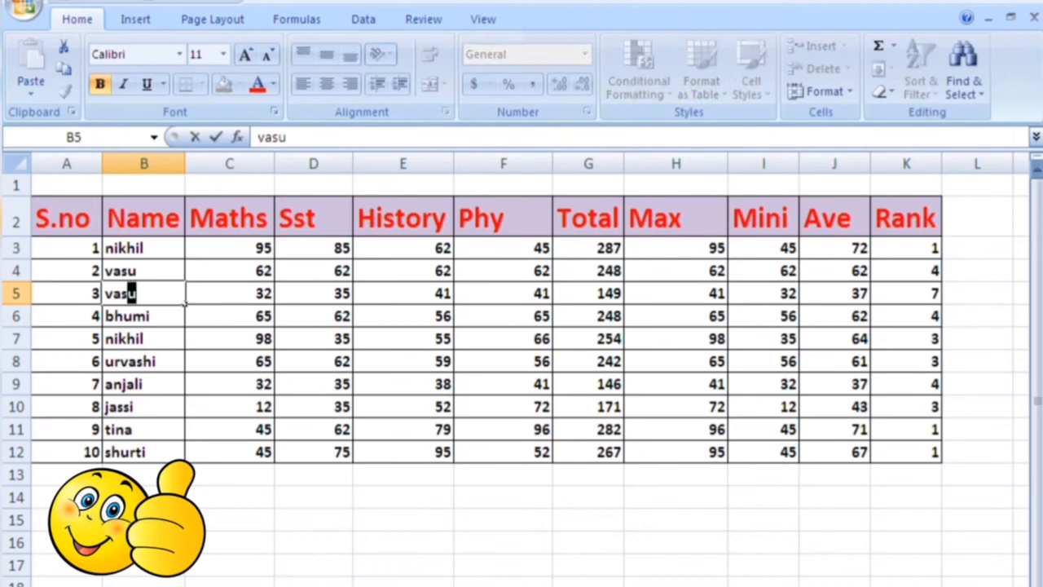
key("Return")
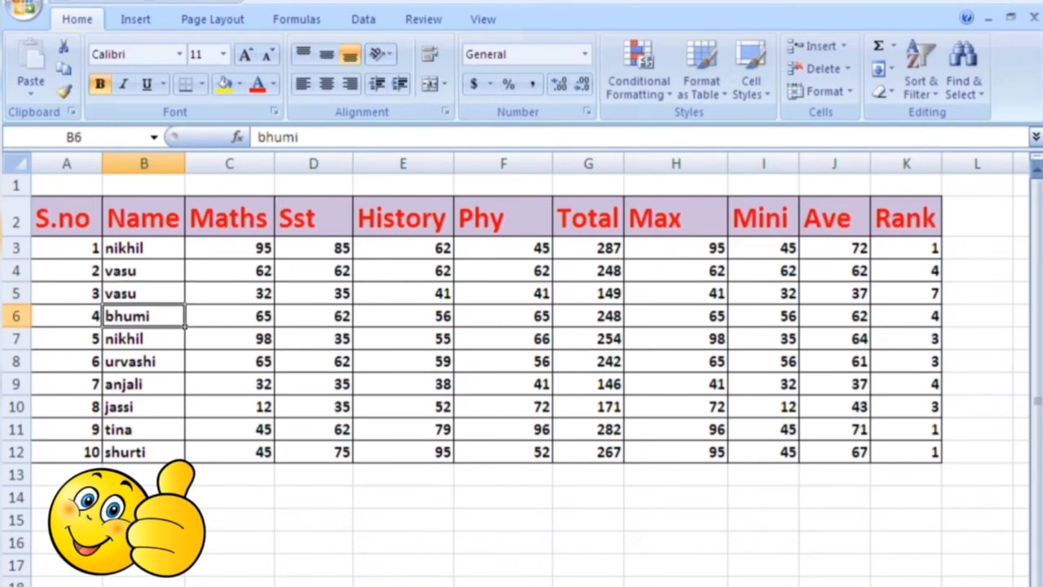
Re-enter the student name in B10 with its existing spelling.
key("Down")
key("Down")
key("Down")
key("Down")
type("jasi")
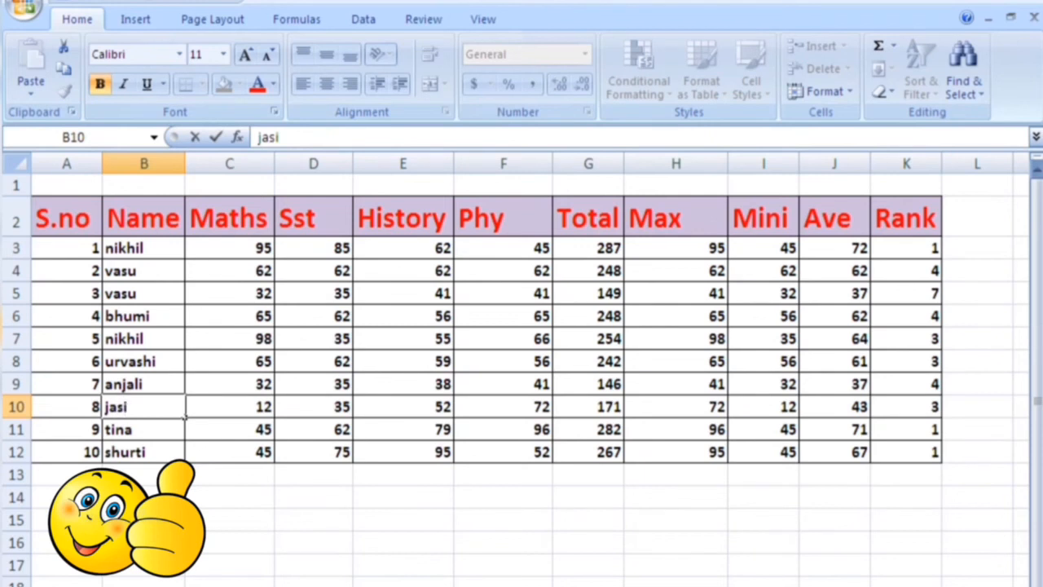
key("BackSpace")
type("si")
key("Return")
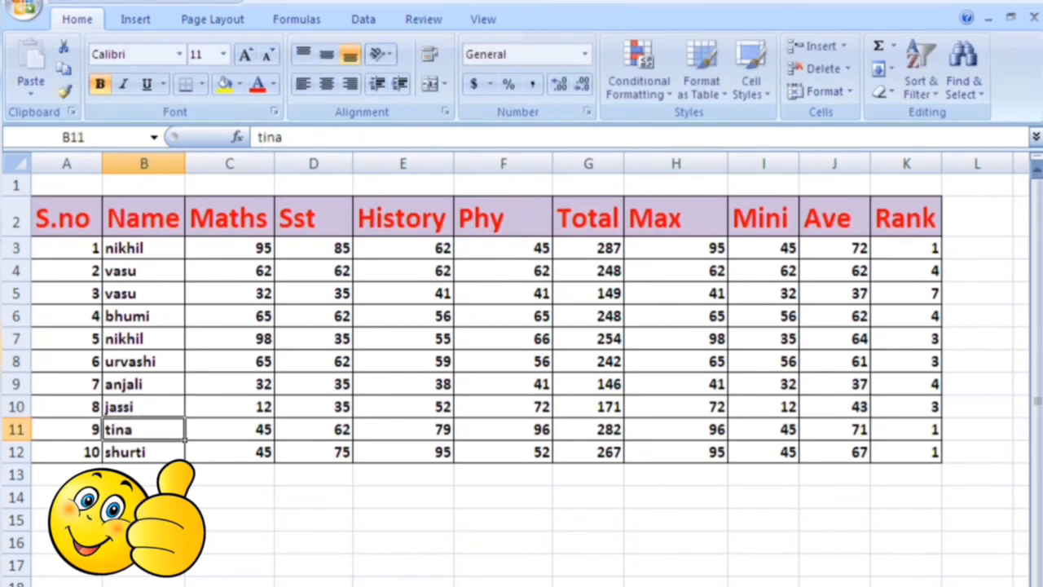
Start a Text That Contains highlight rule for the student names in B3:B12.
left_click_drag(144, 247, 144, 451)
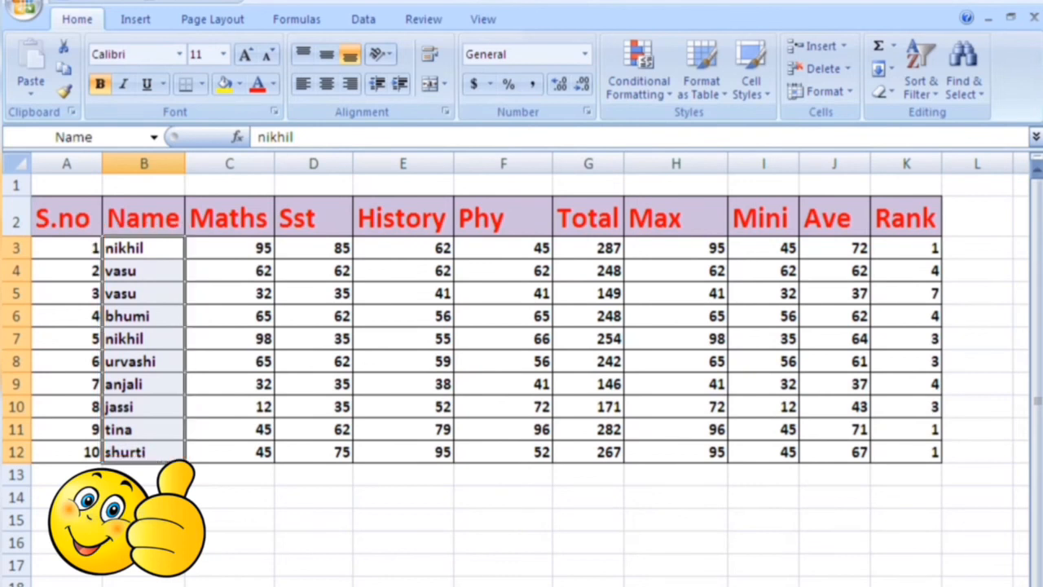
left_click(639, 73)
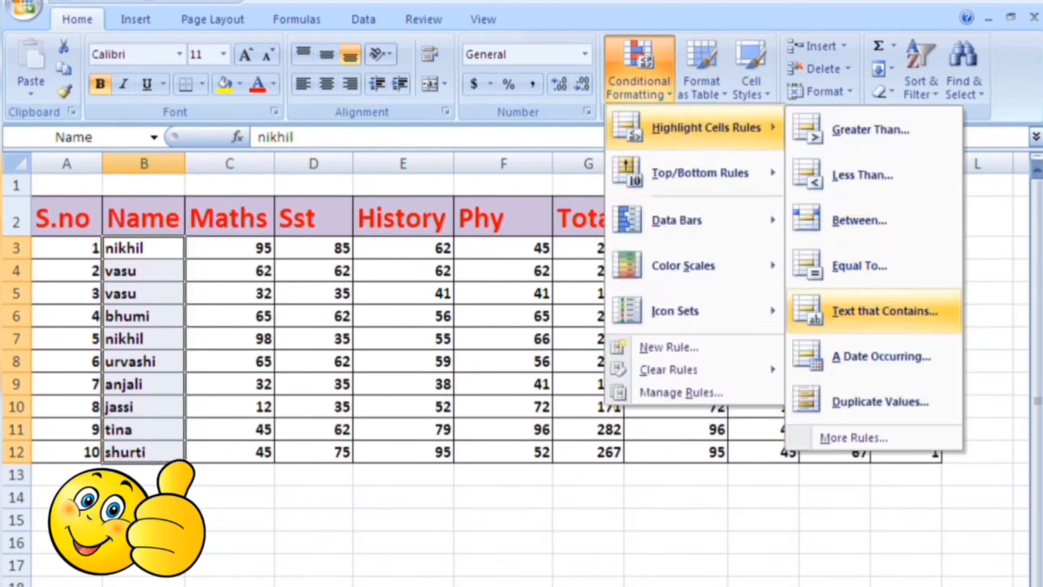
left_click(884, 310)
left_click_drag(721, 416, 514, 455)
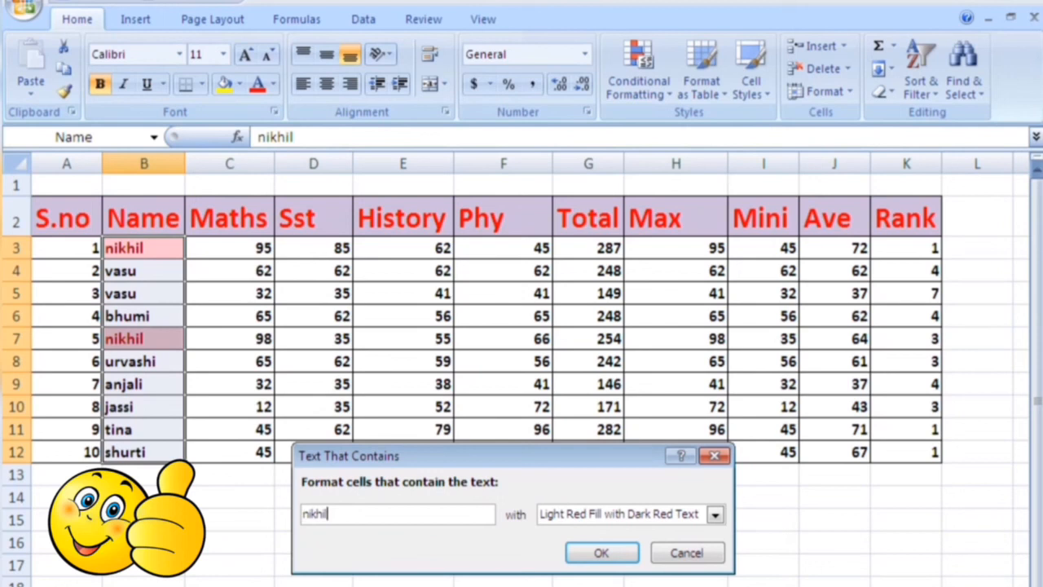
Set the text to match to the student name in B4 and apply the rule with Green Fill with Dark Green Text.
key("BackSpace")
key("BackSpace")
key("BackSpace")
key("BackSpace")
key("BackSpace")
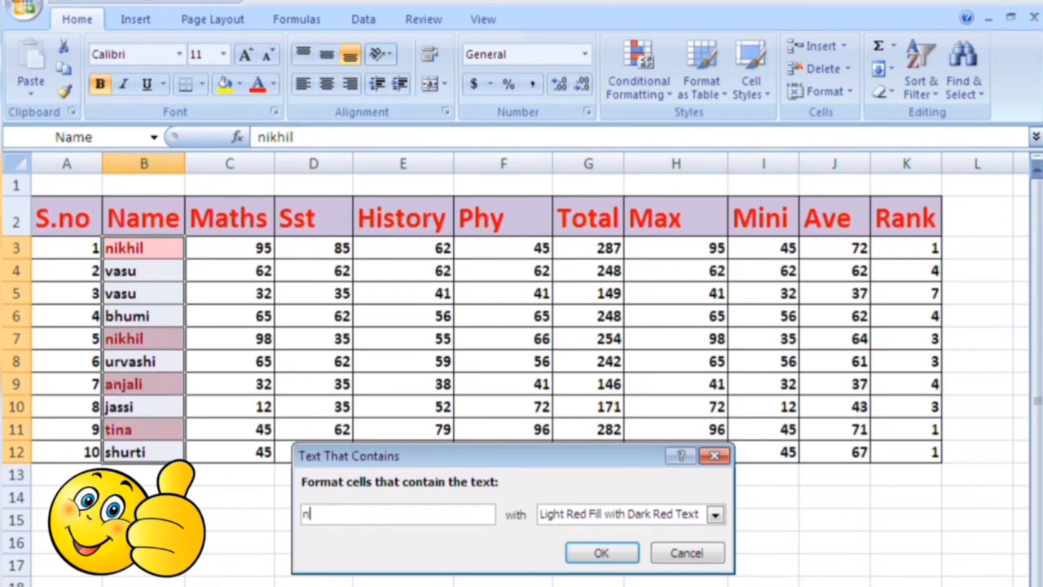
key("BackSpace")
type("vasu")
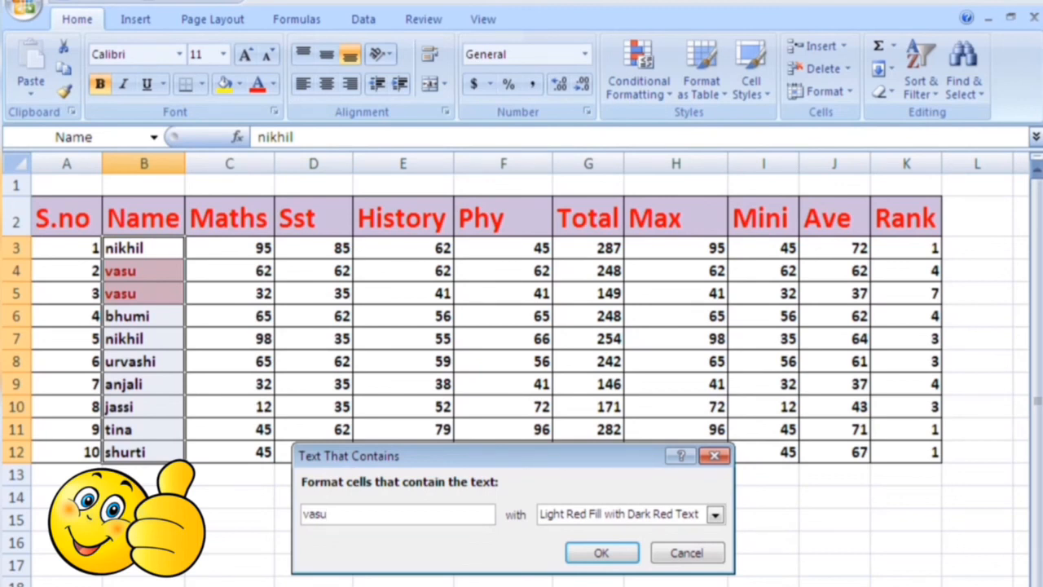
left_click(715, 514)
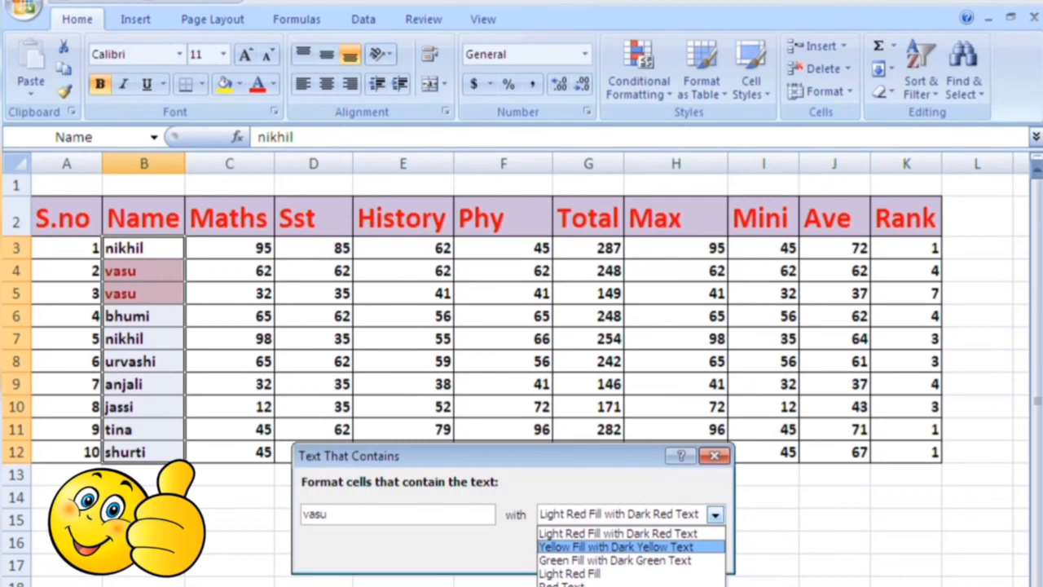
left_click(615, 560)
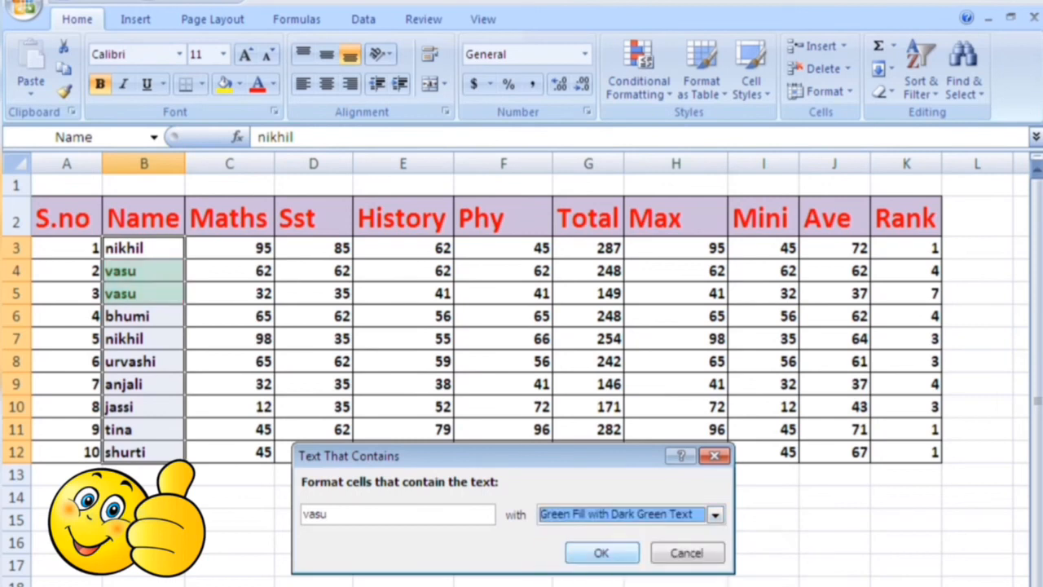
key("Return")
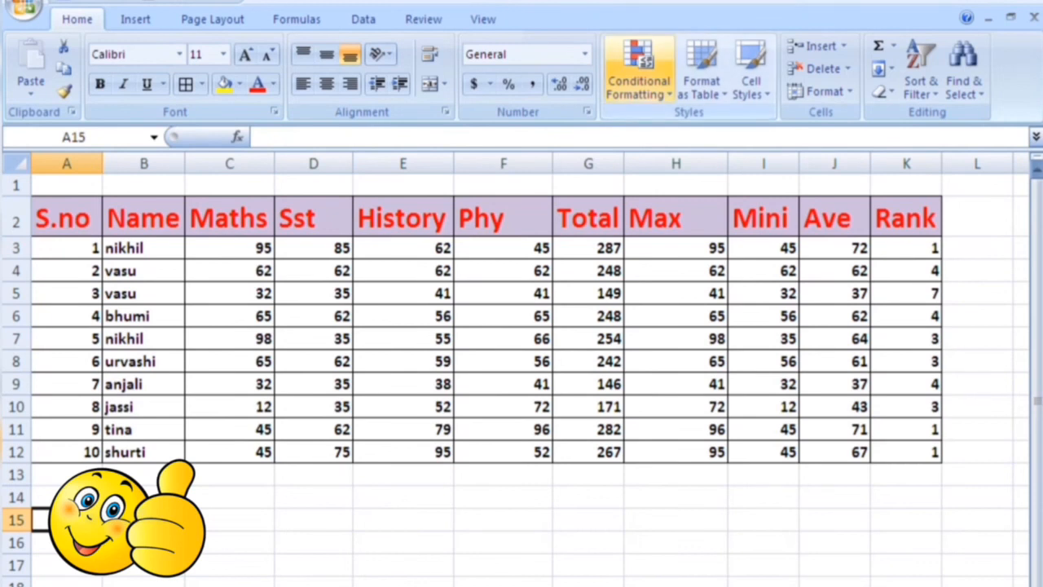
left_click(639, 73)
mouse_move(705, 127)
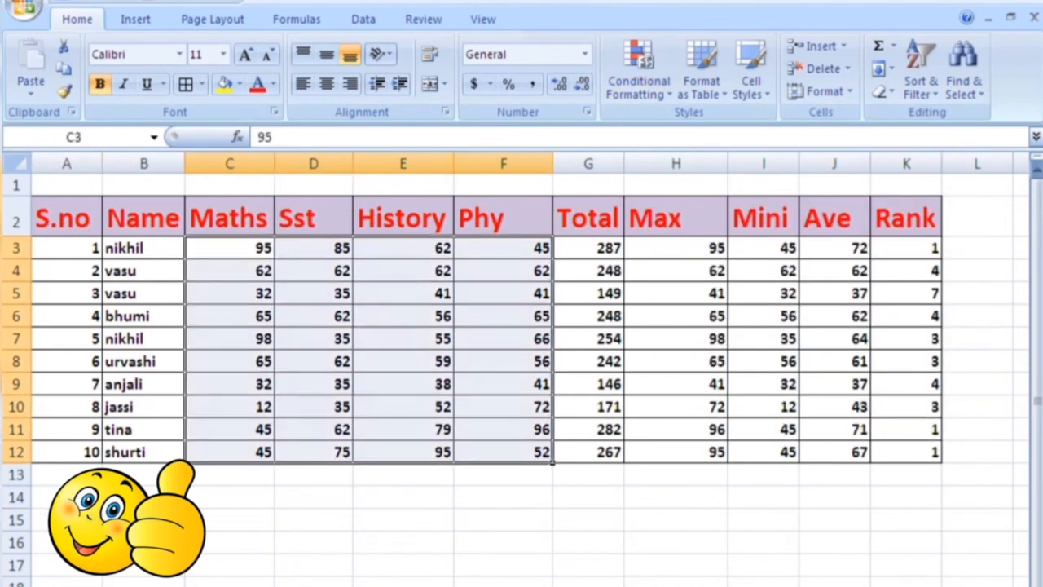
Start a Duplicate Values highlight rule for the subject marks in C3:F12.
left_click(229, 271)
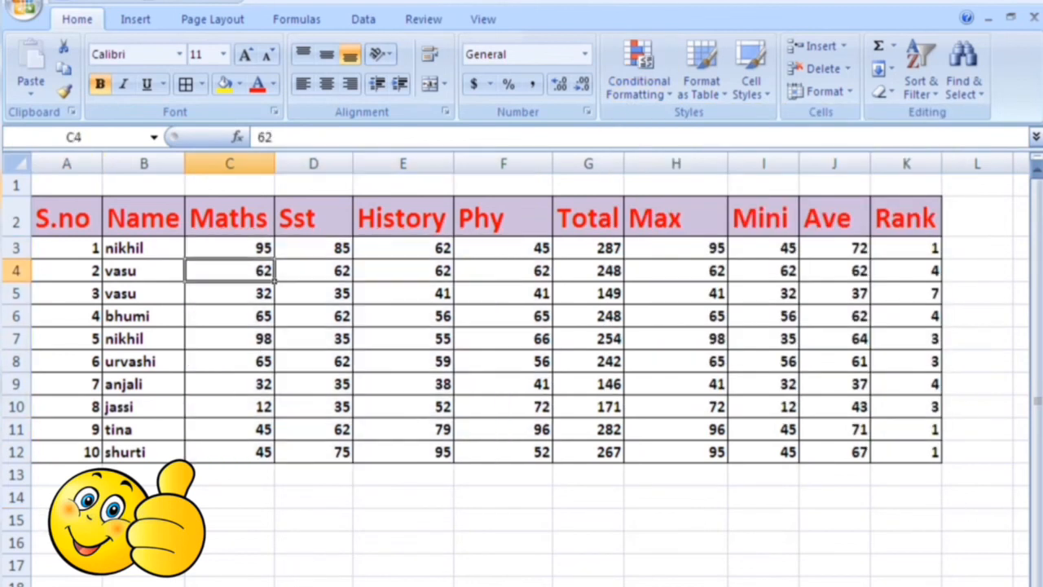
mouse_move(228, 248)
left_mouse_down()
mouse_move(313, 406)
mouse_move(502, 451)
left_mouse_up()
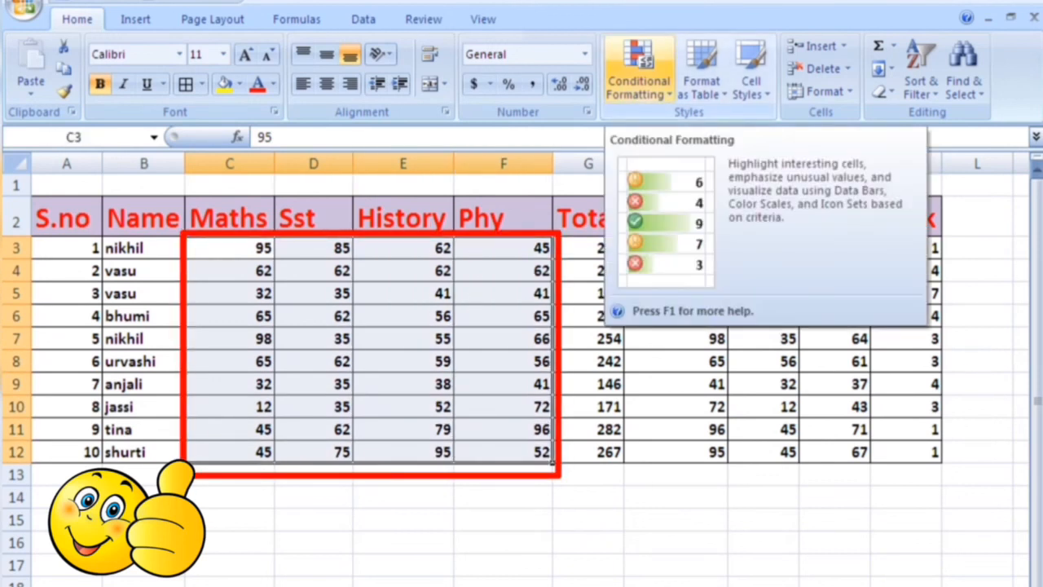
left_click(639, 73)
mouse_move(705, 127)
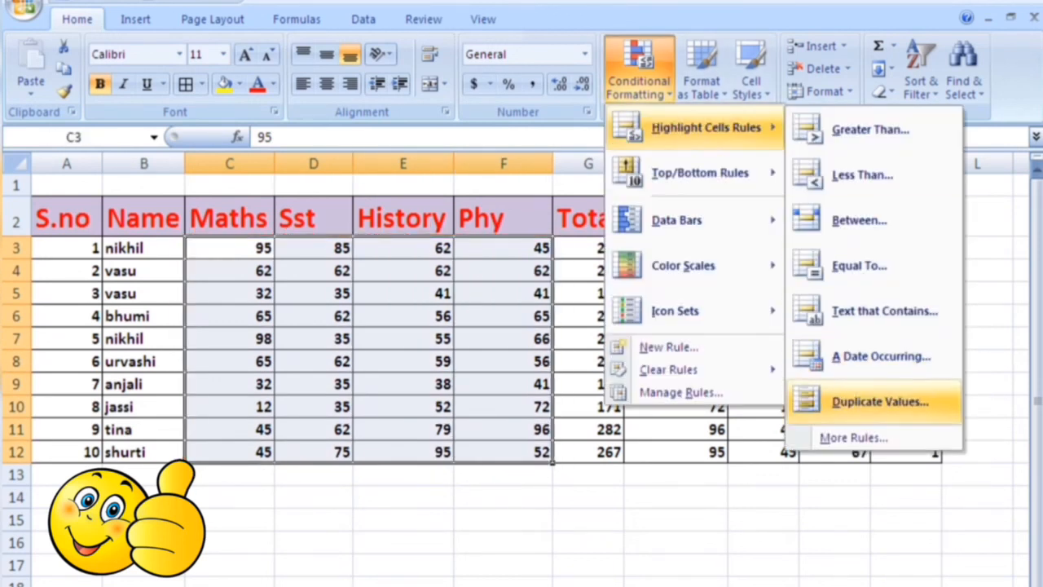
left_click(879, 401)
left_click_drag(456, 455, 619, 460)
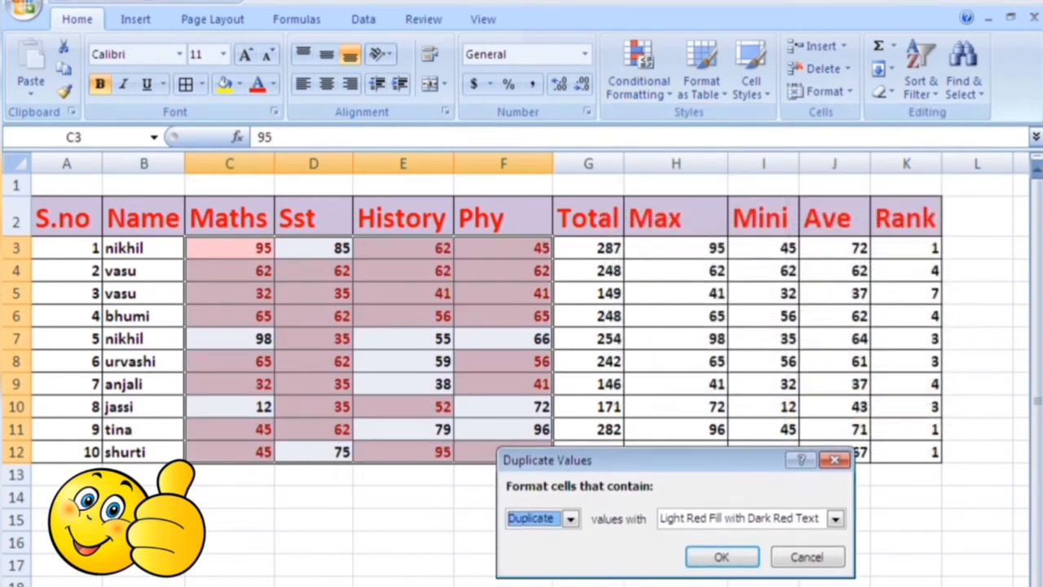
Set the rule to format Unique values and apply it with Light Red Fill with Dark Red Text.
left_click(571, 519)
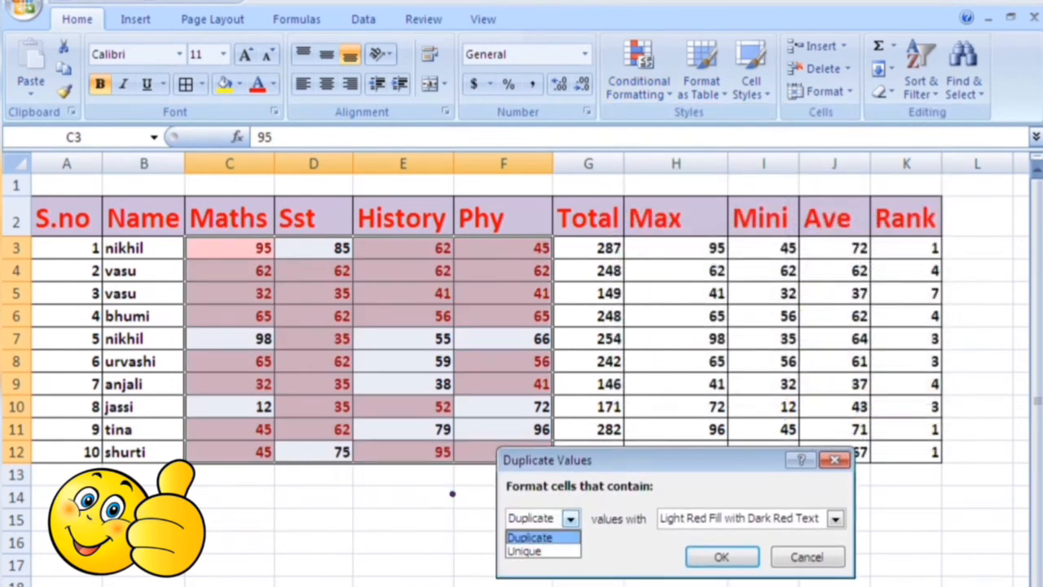
left_click(532, 538)
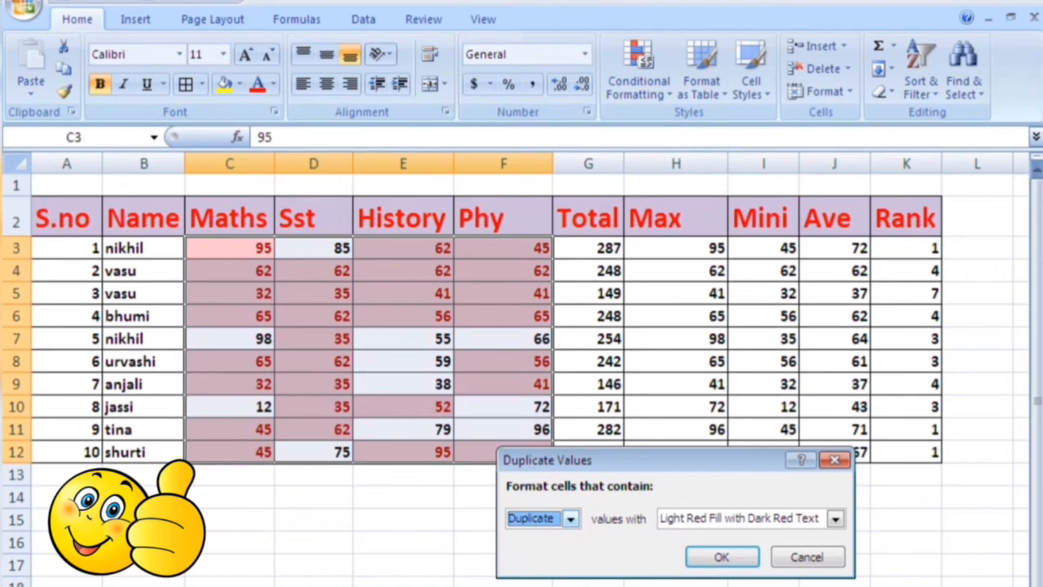
left_click(571, 519)
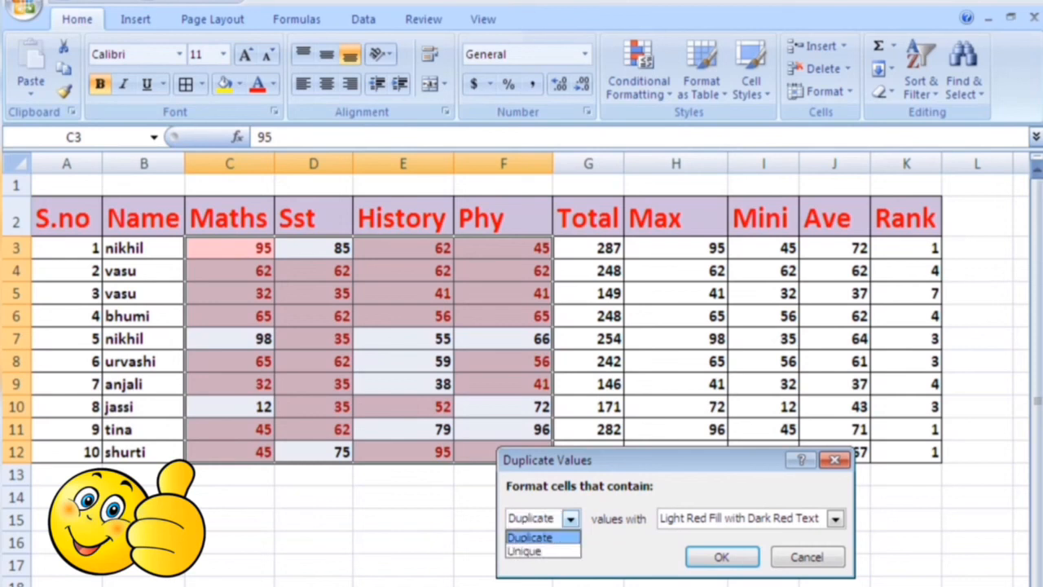
left_click(538, 552)
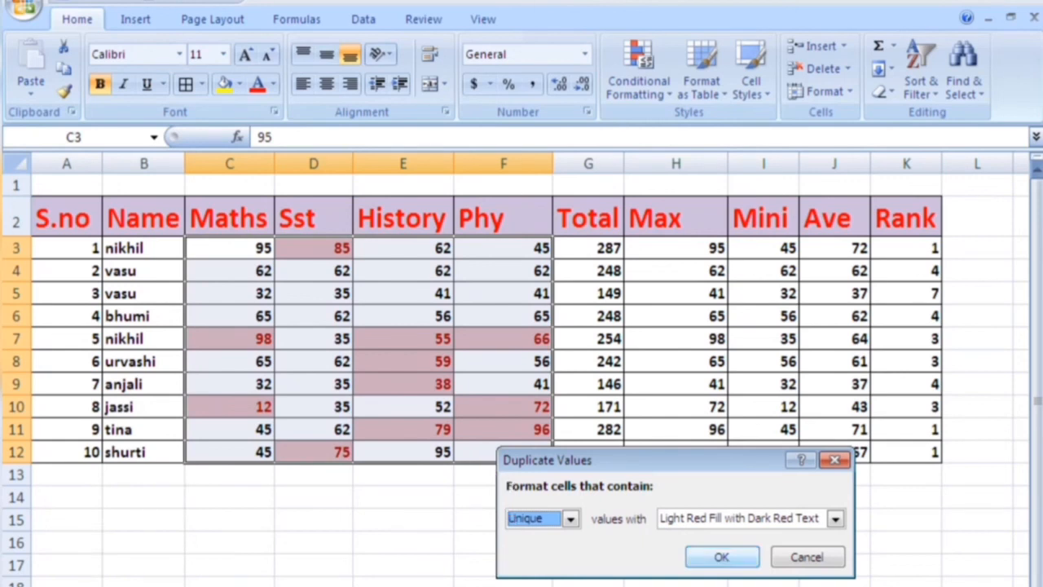
key("Return")
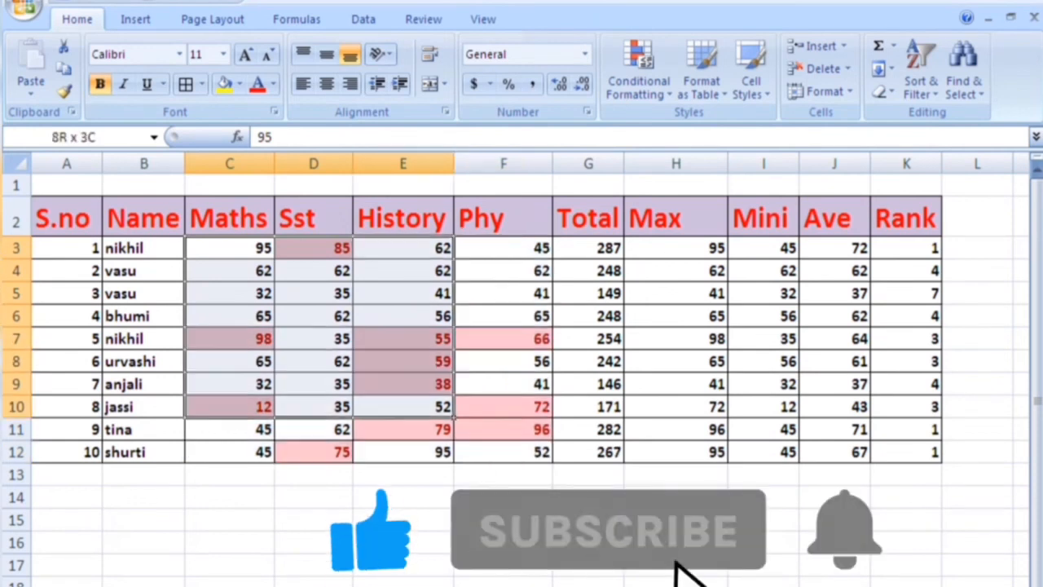